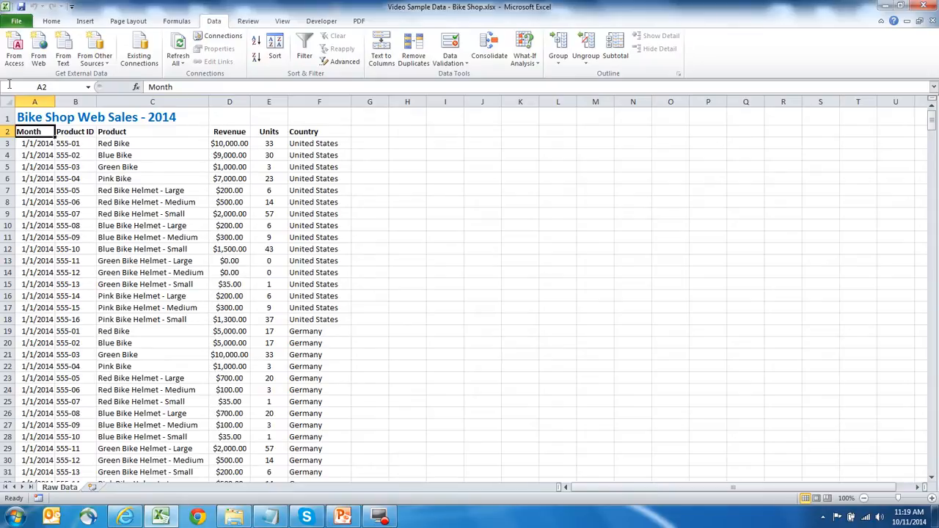
Step: Create a PivotTable on a new worksheet from the full sales data range starting at A2
left_click_drag(30, 132, 304, 383)
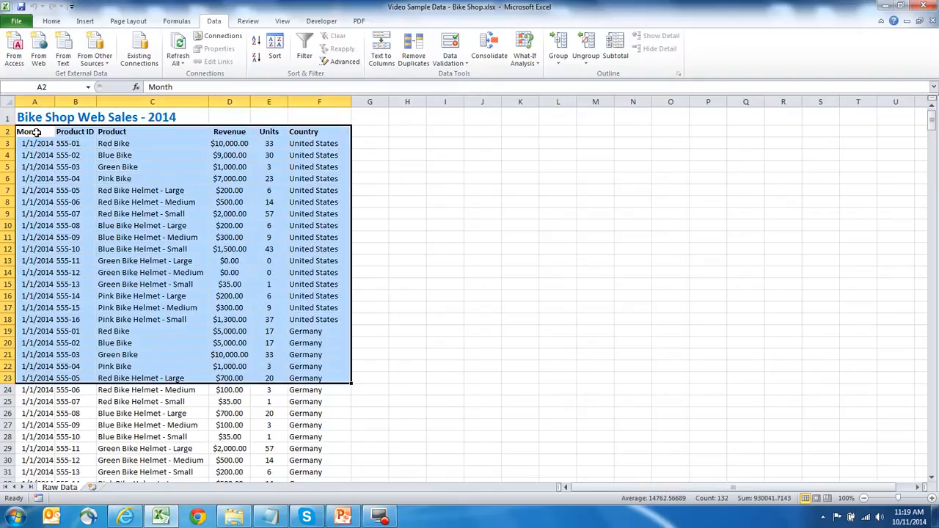
left_click(33, 132)
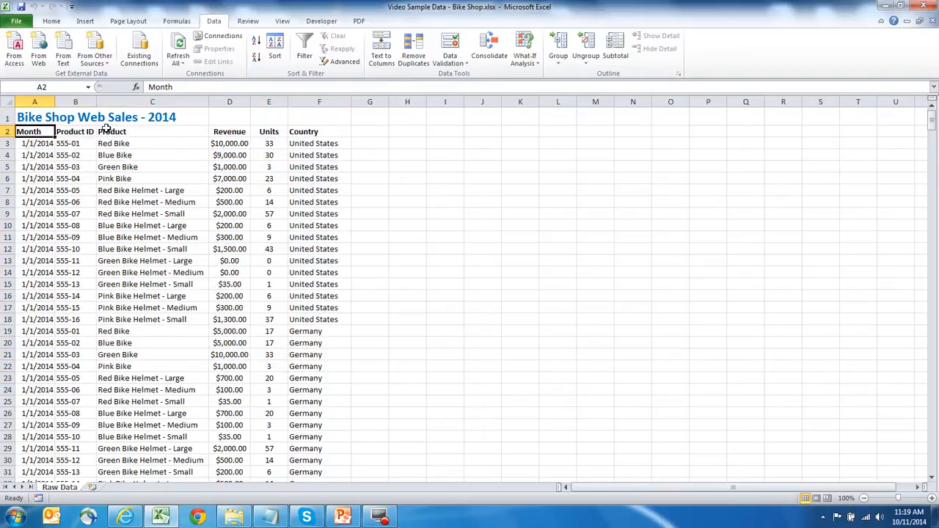
key("ctrl+shift+End")
scroll(136, 213, "down", 3)
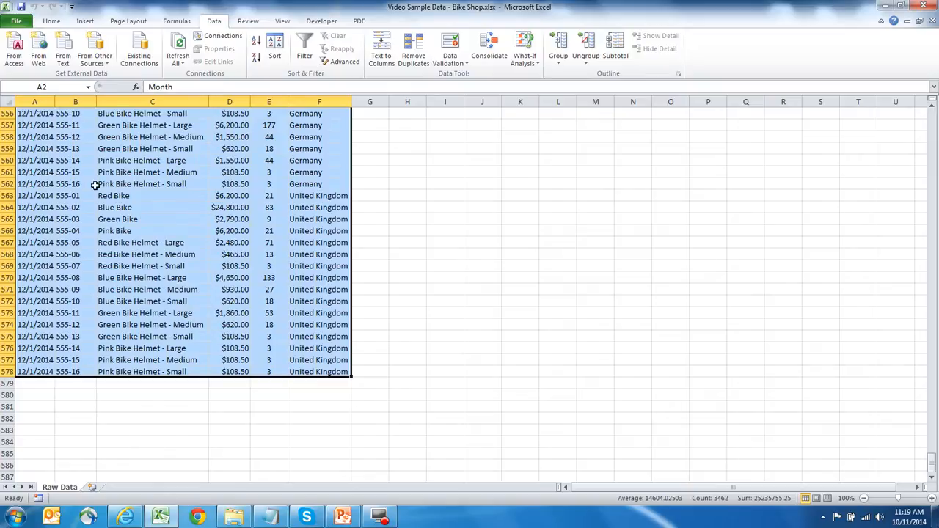
left_click(85, 21)
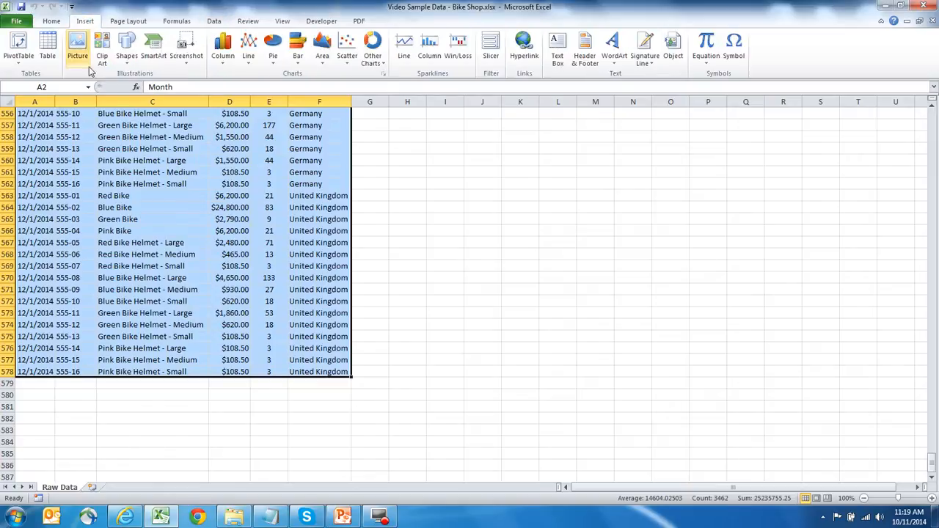
left_click(18, 46)
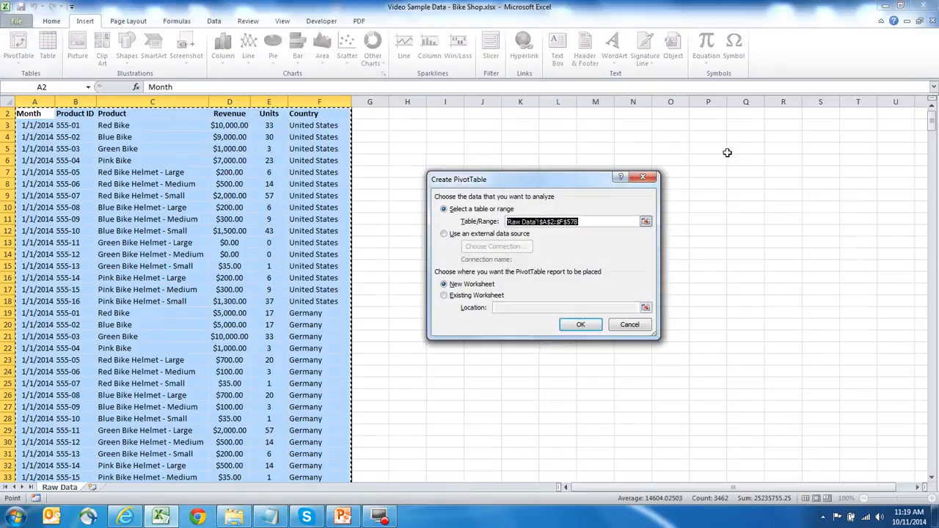
left_click(580, 324)
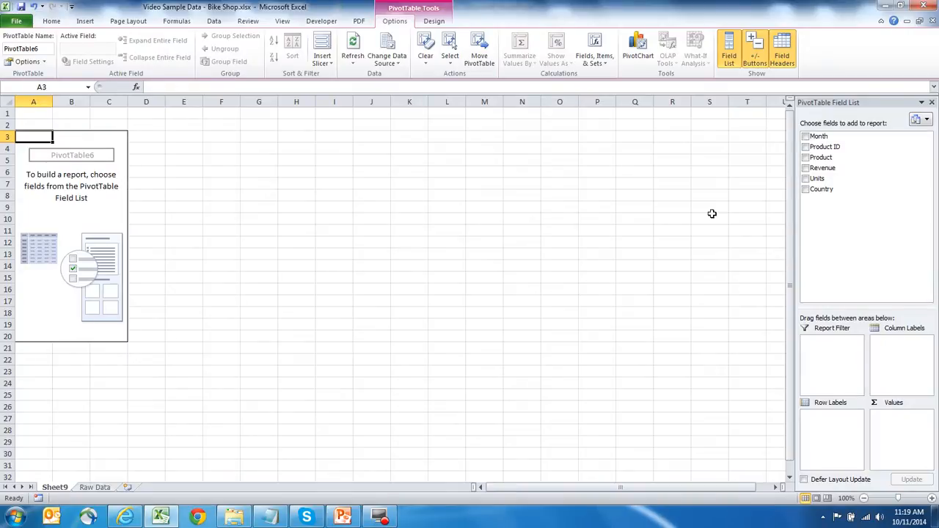
Step: Add Revenue to the values and Month to the row labels of the PivotTable
left_click(805, 168)
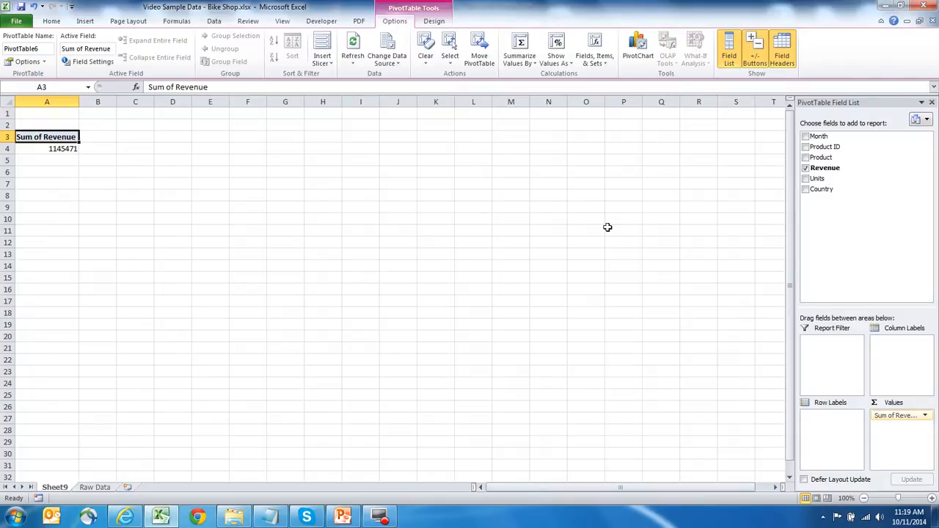
left_click_drag(822, 137, 825, 422)
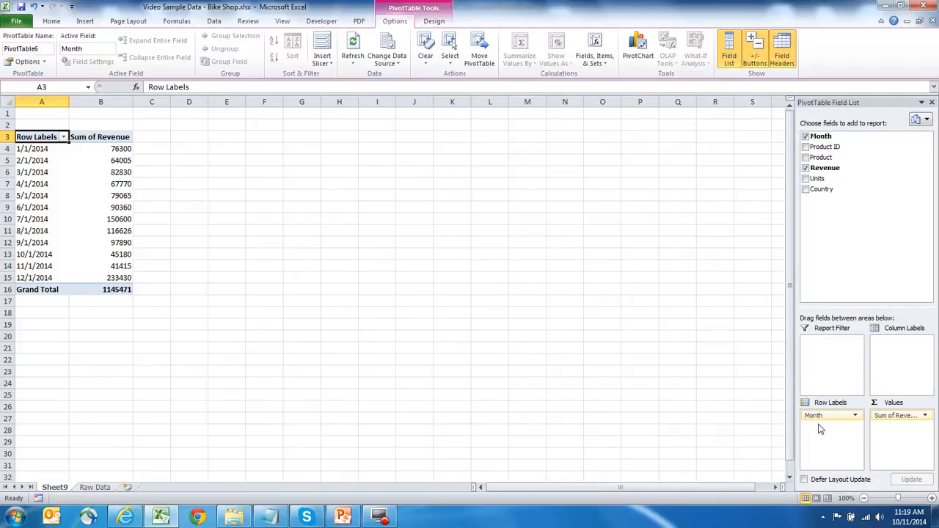
Step: Move the Month field to the column labels and back to the row labels
left_click_drag(820, 415, 904, 371)
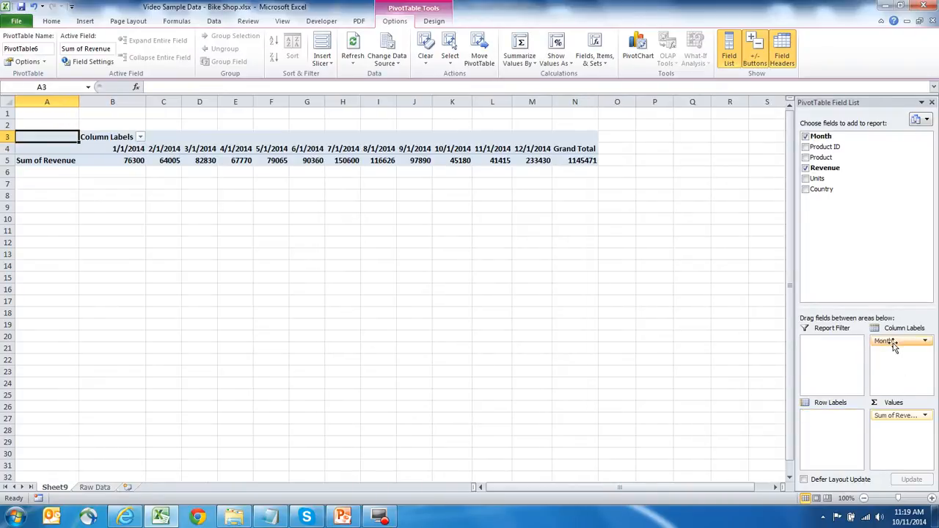
left_click_drag(888, 339, 825, 422)
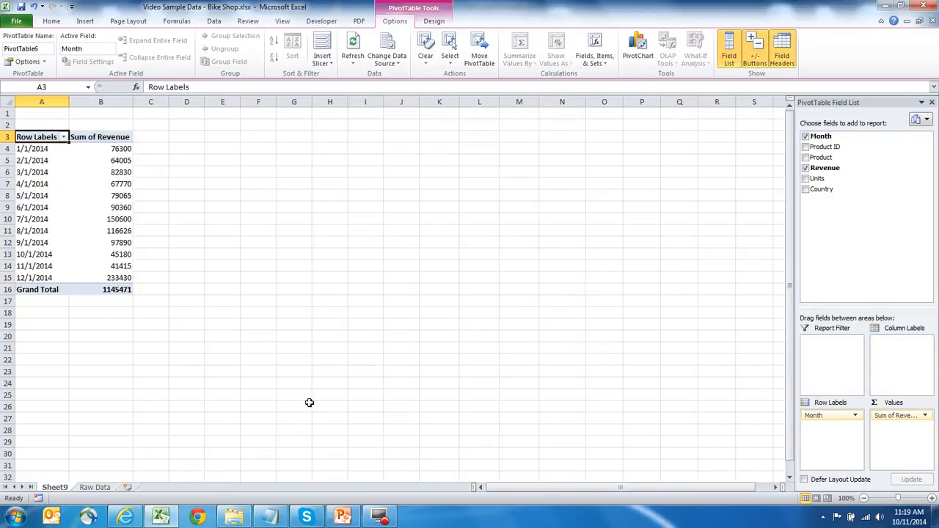
Step: Format the Sum of Revenue value field as Currency with 0 decimal places
left_click(902, 416)
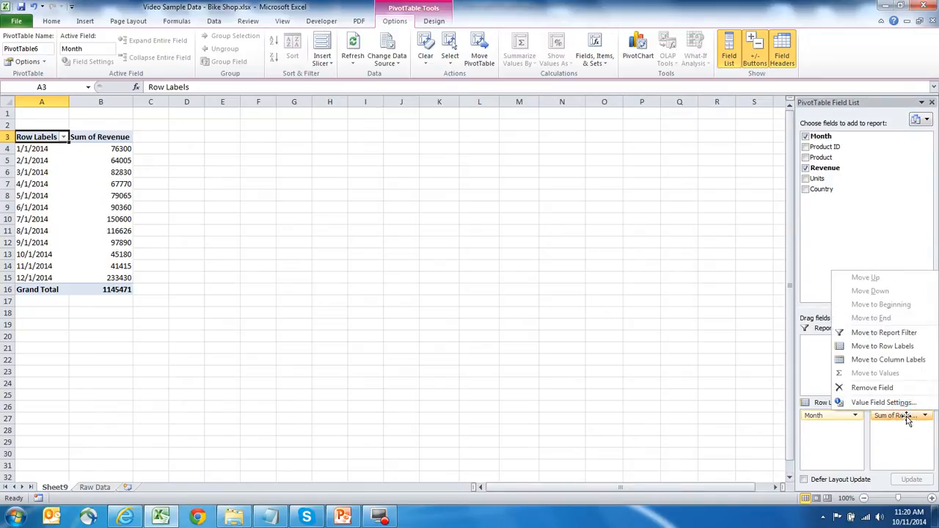
left_click(905, 403)
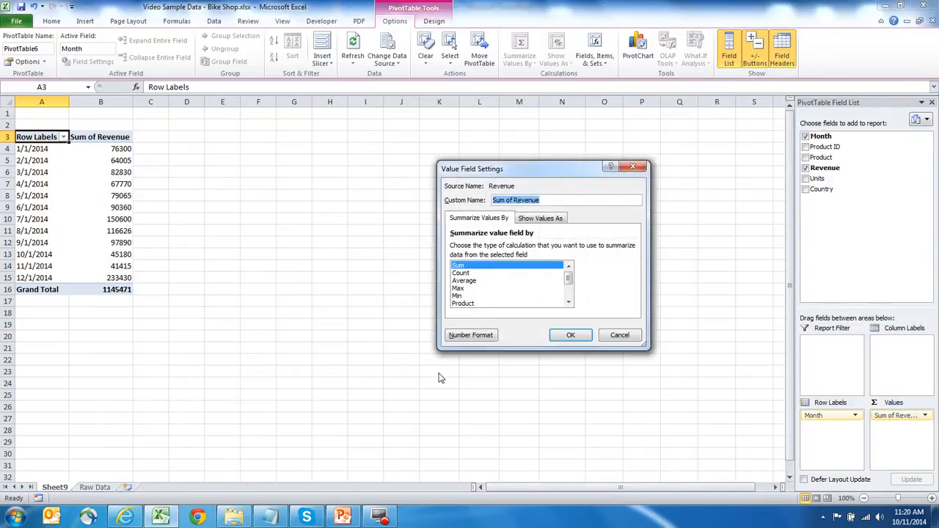
left_click(462, 341)
left_click(439, 187)
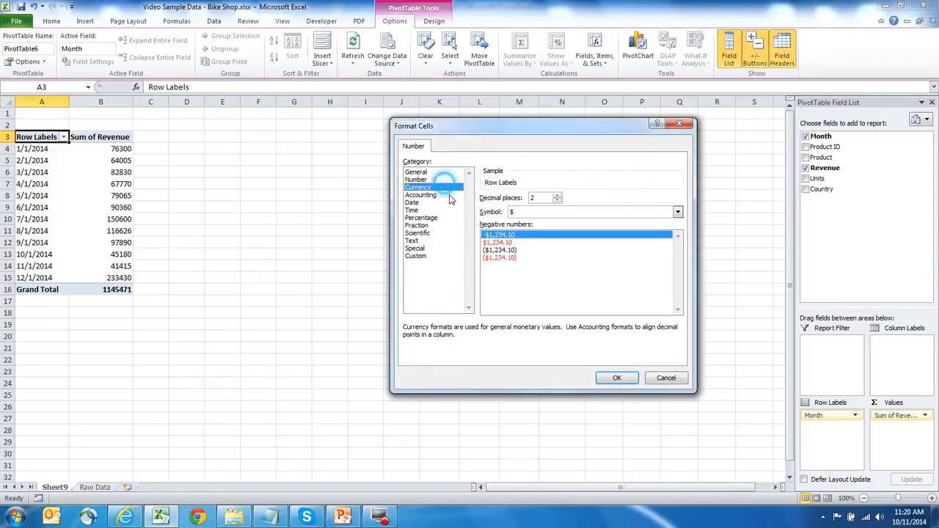
left_click(557, 201)
left_click(557, 201)
left_click(617, 378)
left_click(567, 335)
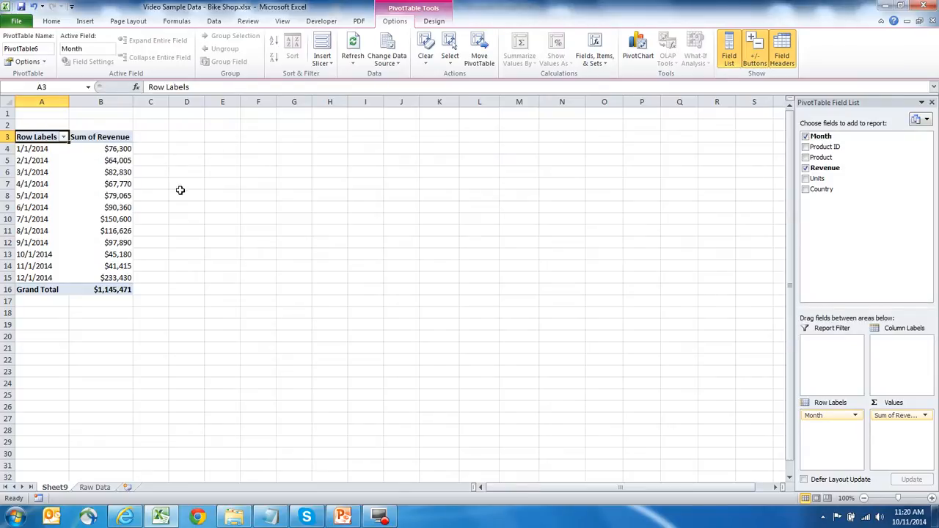
left_click_drag(187, 230, 33, 220)
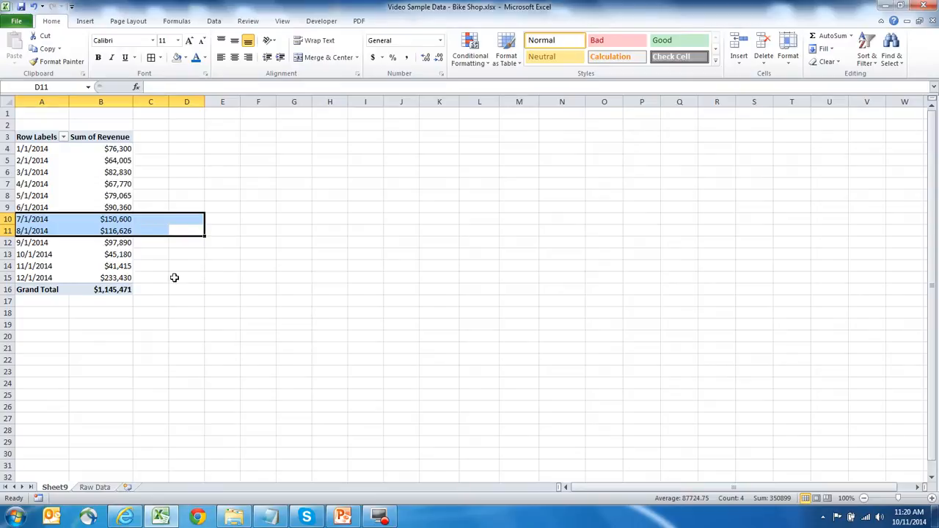
left_click_drag(180, 277, 40, 278)
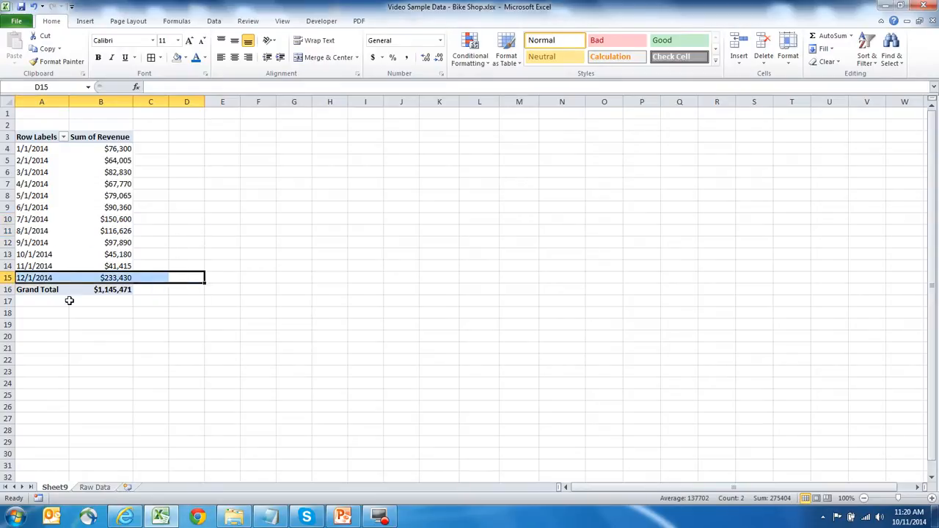
left_click(231, 276)
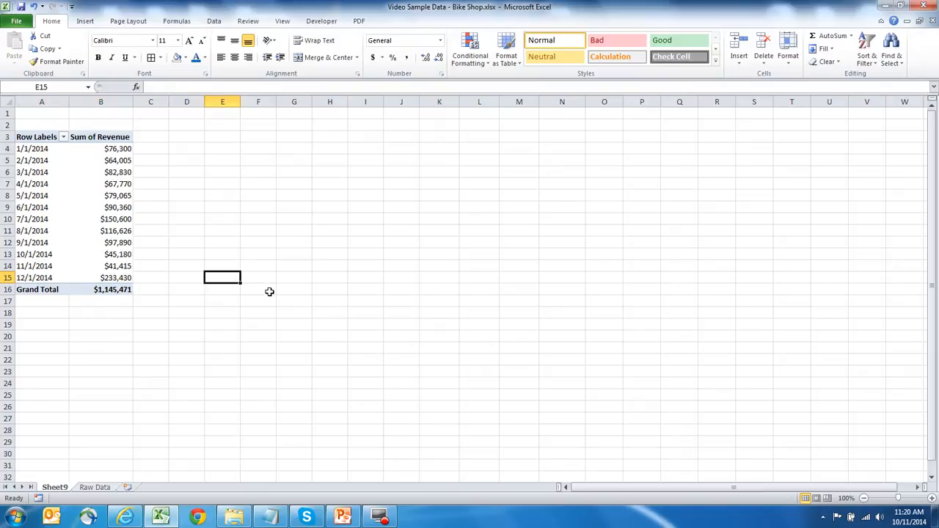
Step: Move Month to the column labels and add Country as the row labels
left_click(117, 191)
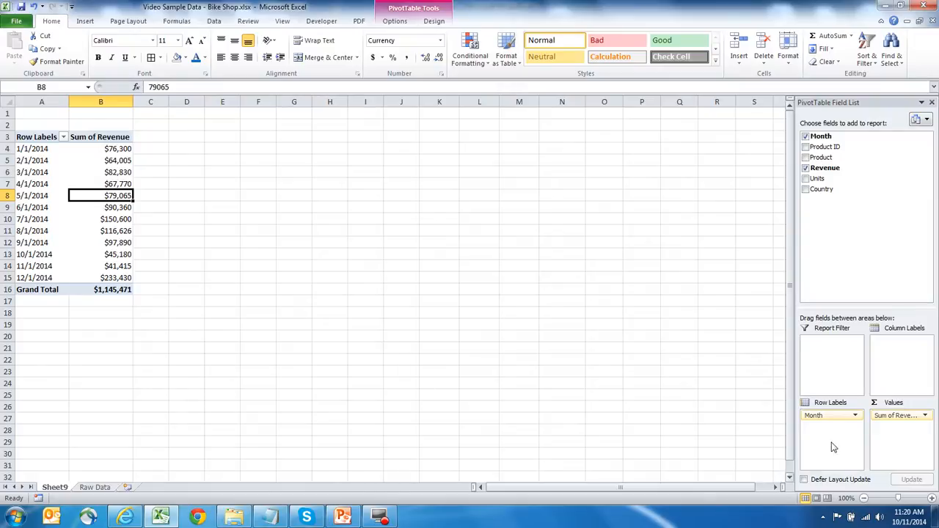
left_click_drag(823, 417, 887, 391)
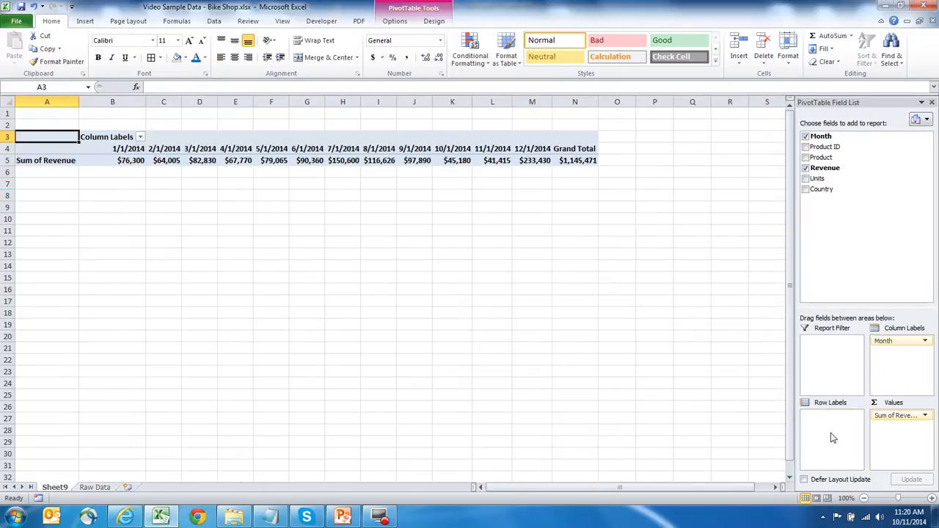
left_click_drag(823, 188, 829, 424)
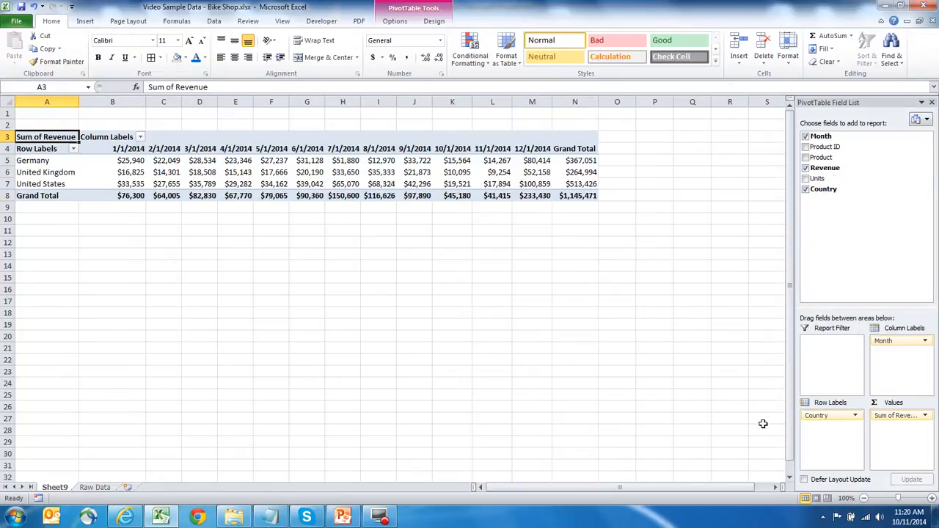
Step: Sort the countries by Grand Total revenue in descending order
left_click(610, 175)
left_click(584, 184)
left_click(580, 173)
left_click(638, 174)
left_click(587, 174)
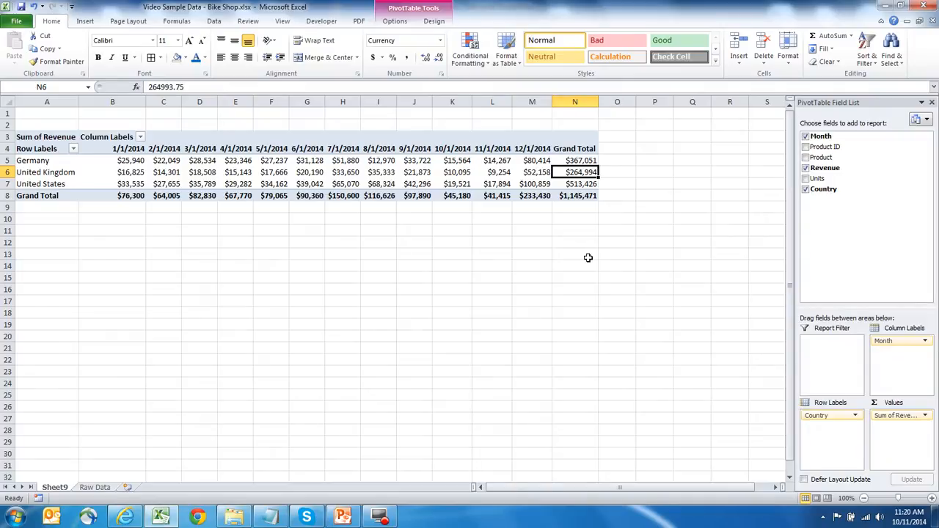
left_click(212, 23)
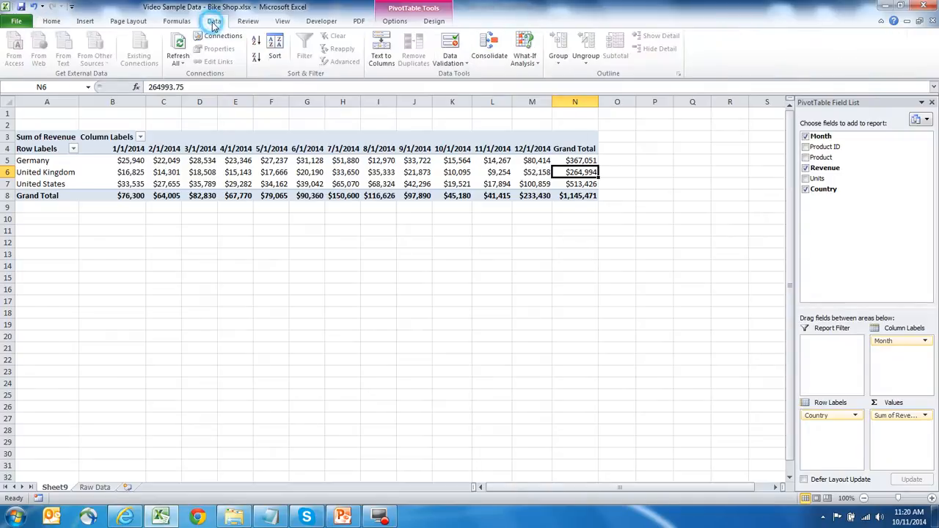
left_click(256, 62)
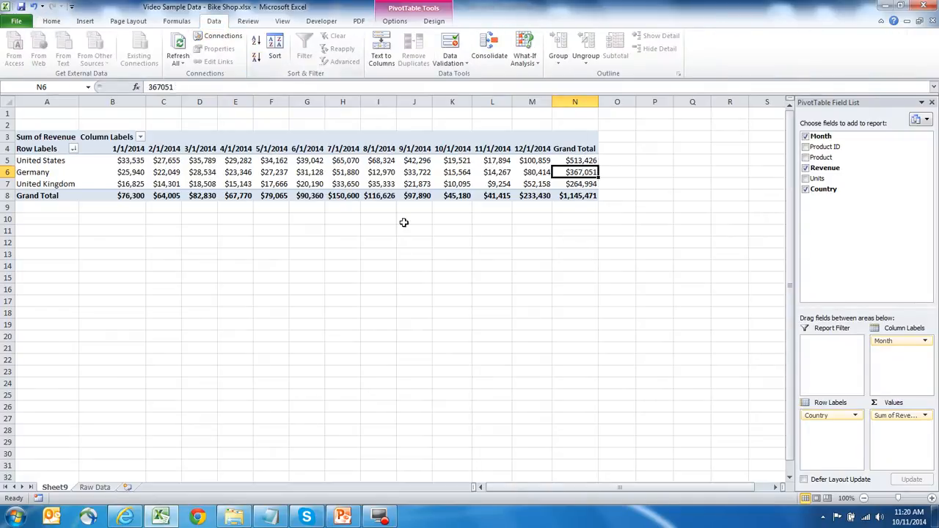
Step: Insert a new blank worksheet into the workbook
left_click_drag(675, 194, 664, 196)
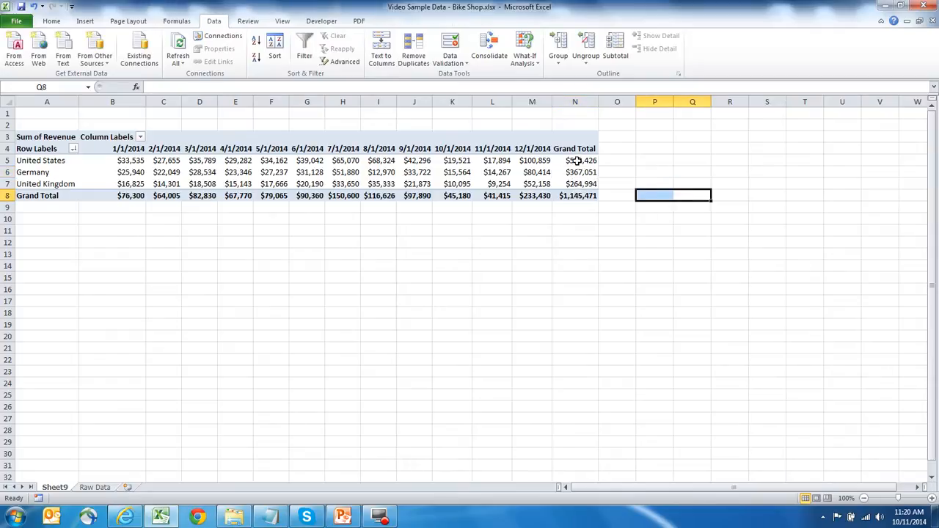
right_click(52, 488)
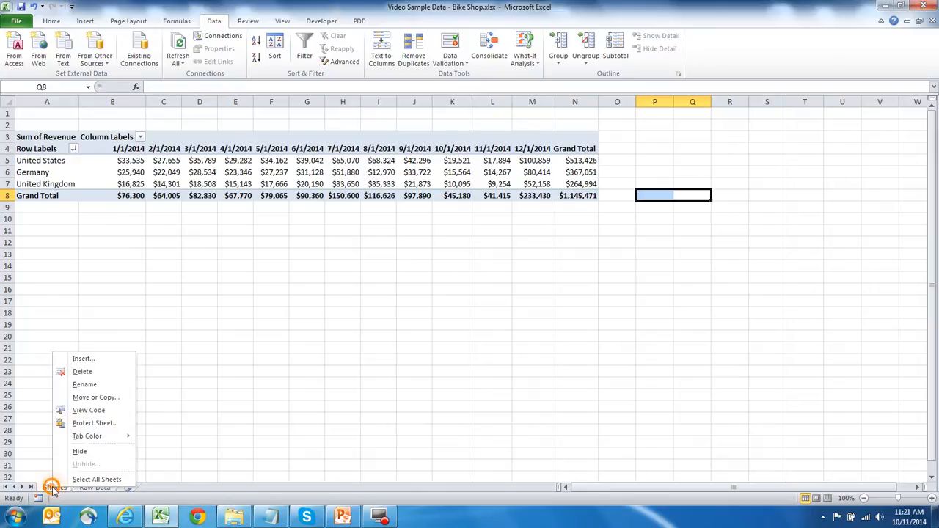
left_click(91, 358)
left_click(267, 453)
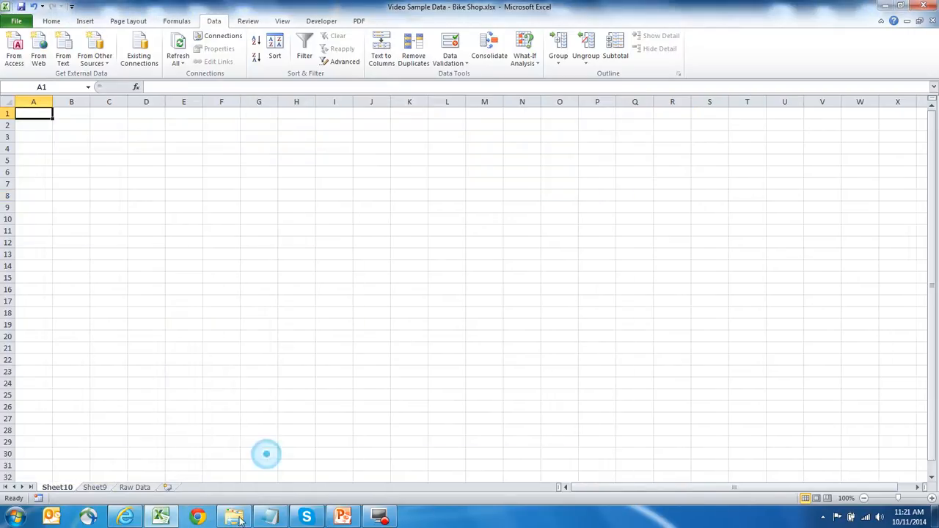
Step: Copy the whole PivotTable sheet and paste it into the new worksheet
left_click(95, 487)
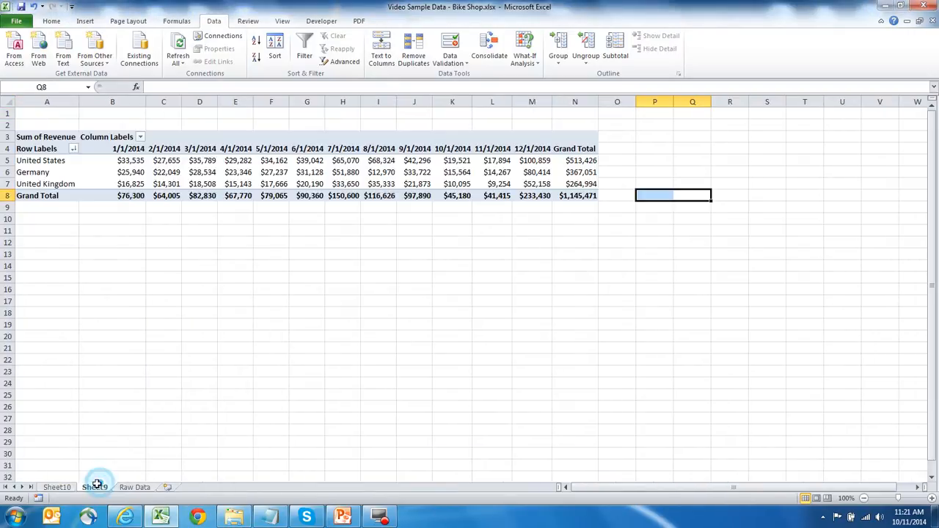
left_click(9, 102)
key("ctrl+c")
left_click(57, 487)
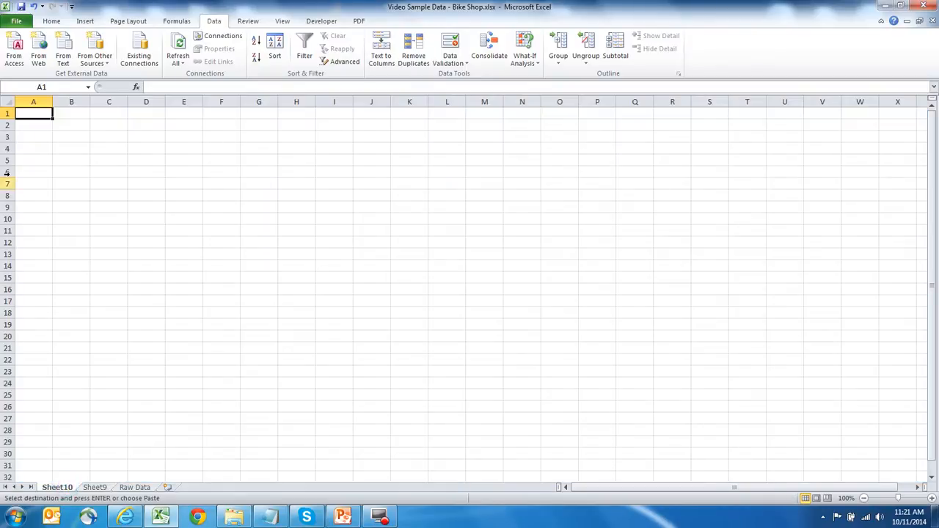
left_click(9, 102)
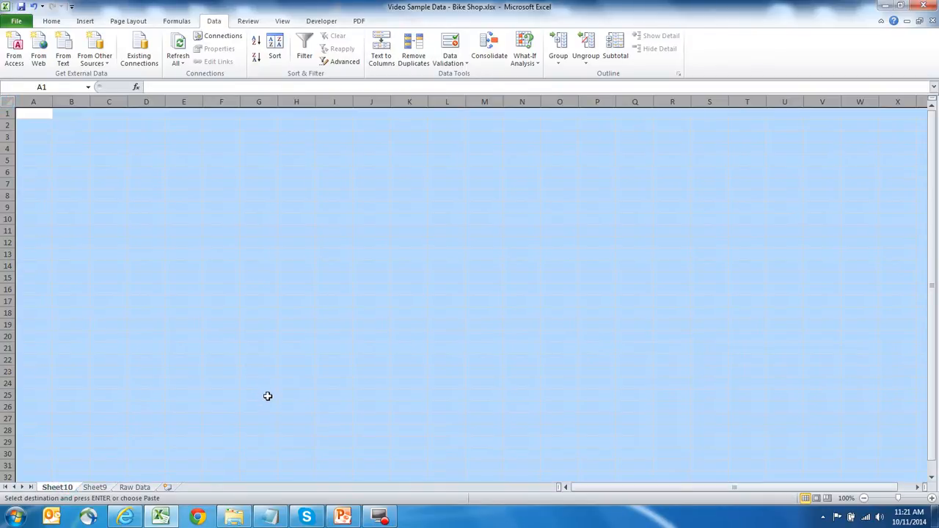
key("ctrl+v")
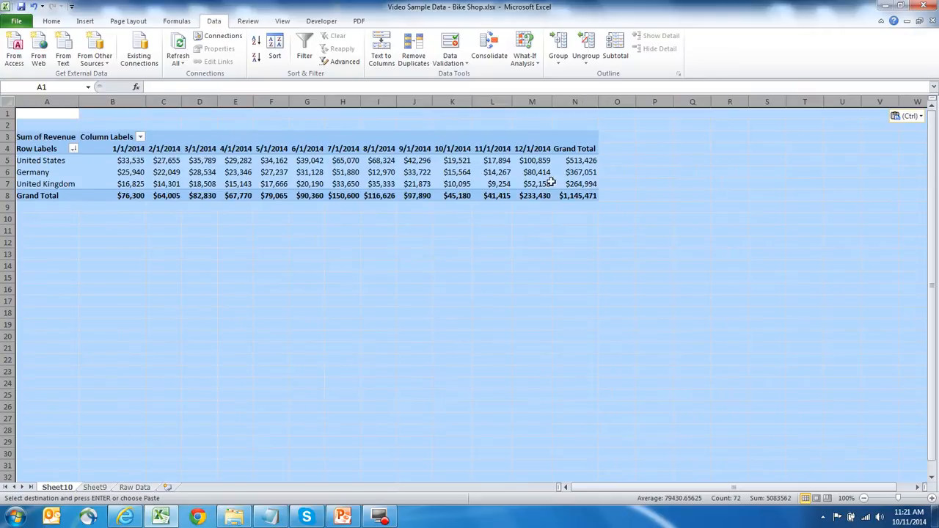
Step: Paste the copied content again as values only using Paste Special
right_click(329, 175)
left_click(400, 235)
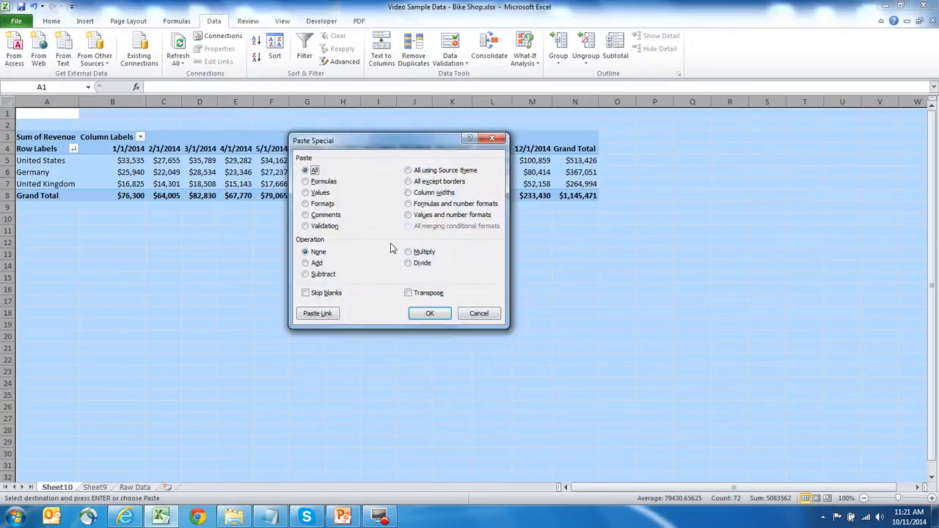
key("v")
left_click(433, 314)
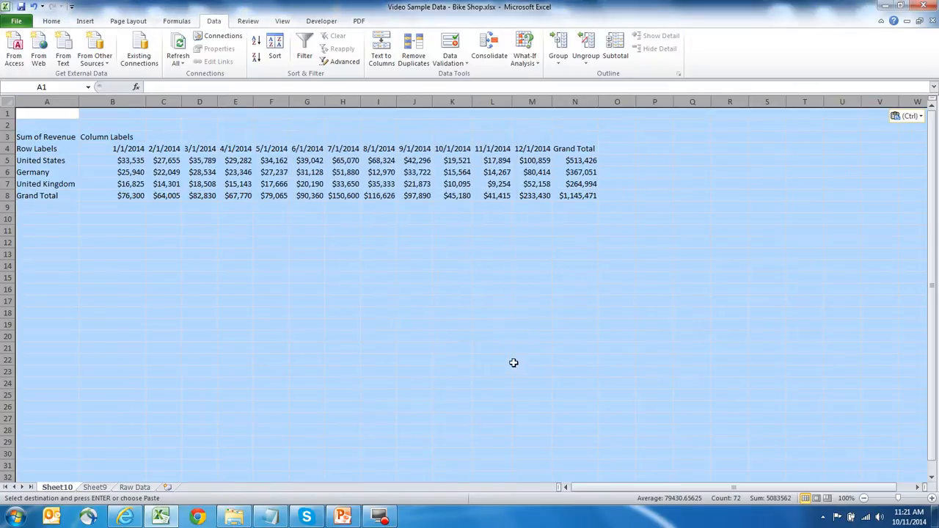
left_click(655, 206)
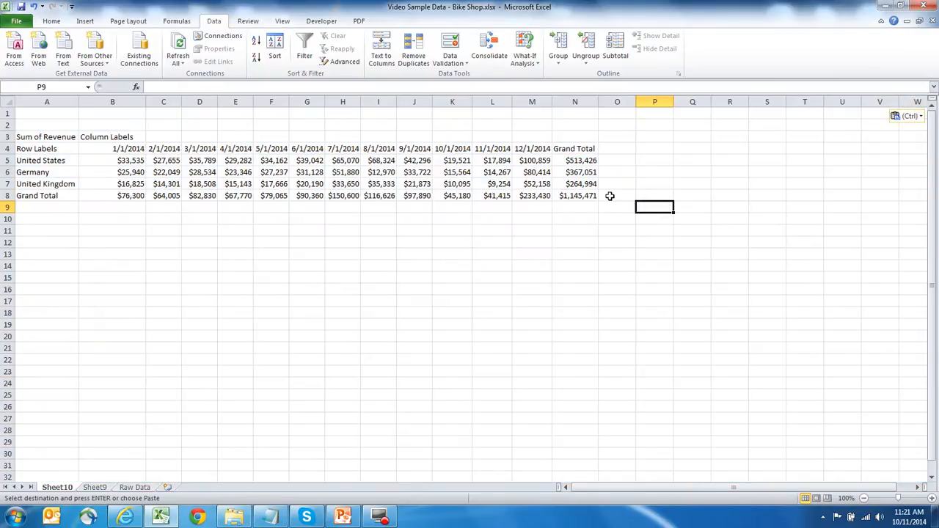
Step: Bold the Grand Total row 8 and the Grand Total column N
left_click(4, 195)
key("ctrl+b")
left_click(575, 102)
key("ctrl+b")
left_click(693, 183)
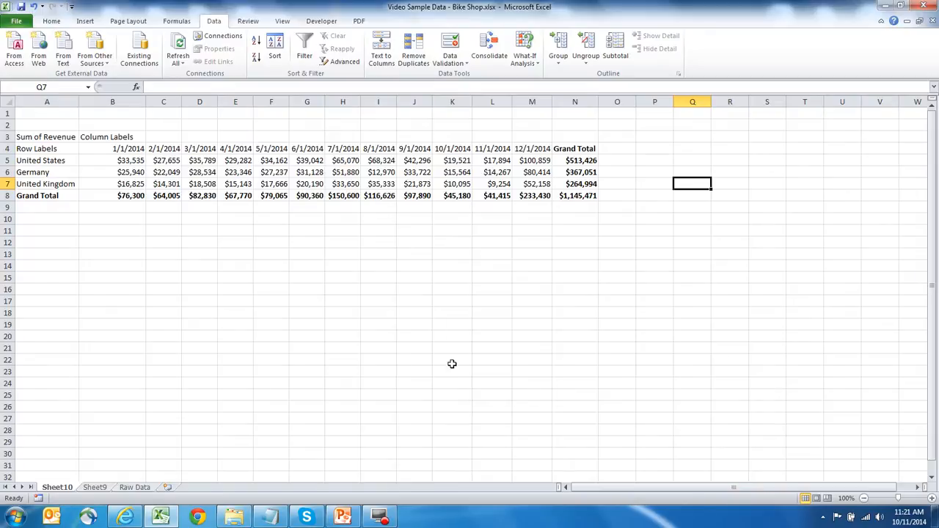
Step: Insert a 2-D line chart from the country revenue rows and monthly columns, excluding the Grand Total row and column
left_click_drag(58, 149, 536, 184)
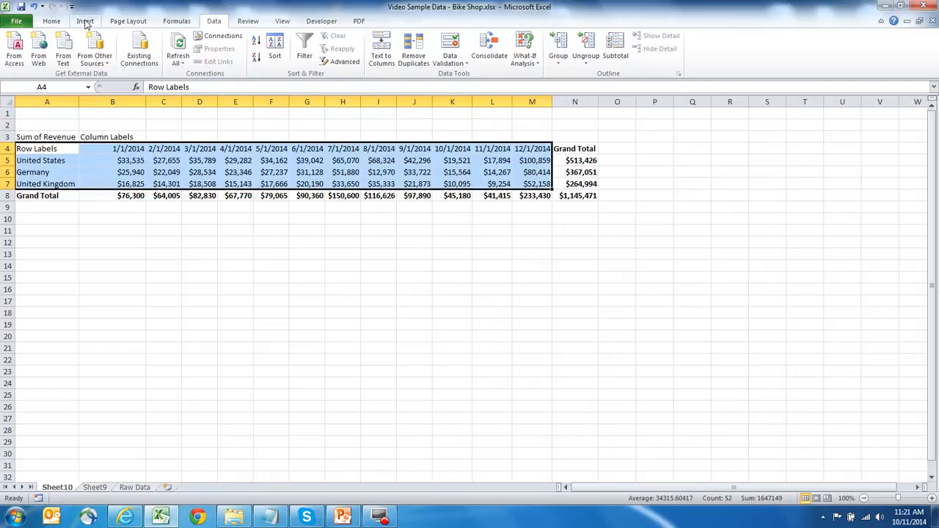
left_click(85, 20)
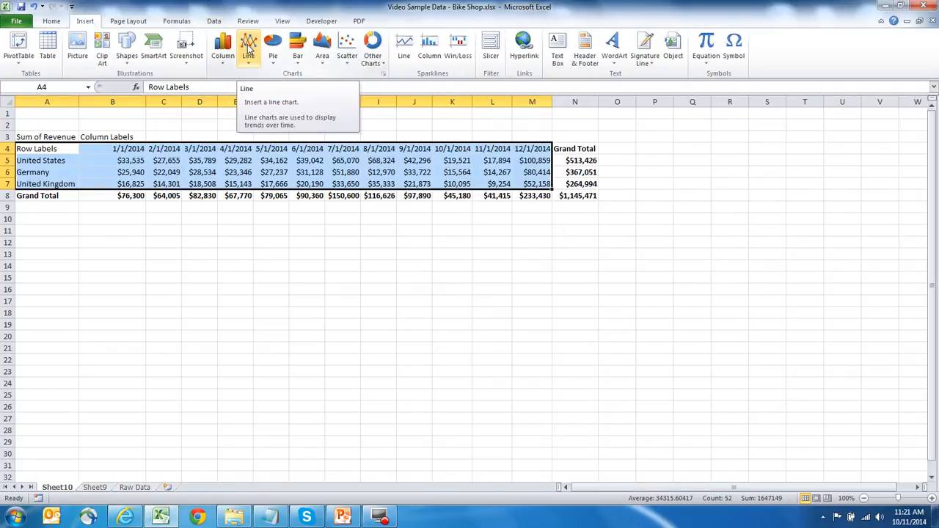
left_click(249, 48)
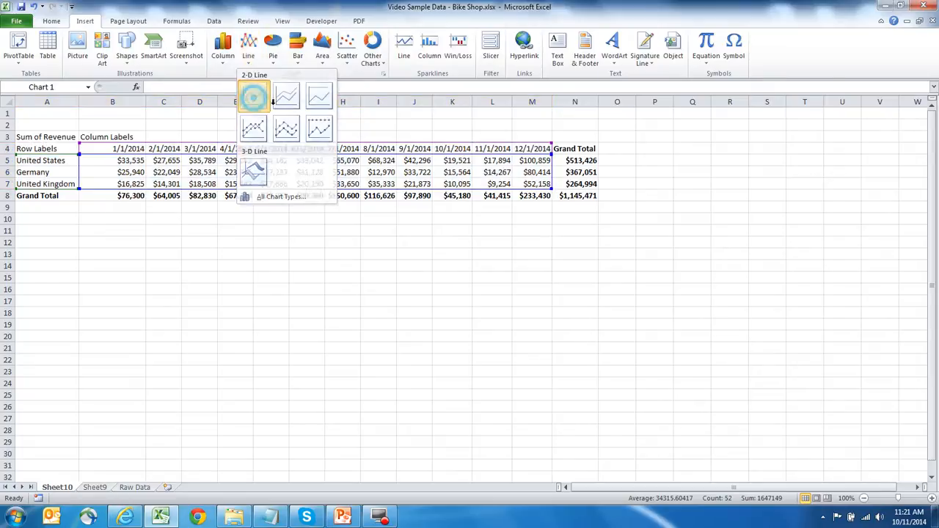
left_click(253, 100)
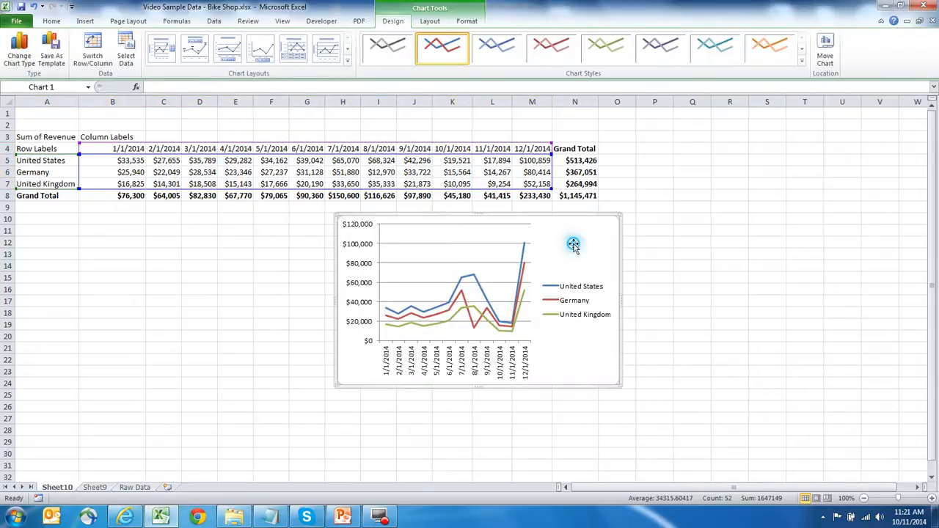
Step: Apply the first chart layout and set the chart title to "Sales by Country"
left_click(165, 58)
left_click(451, 231)
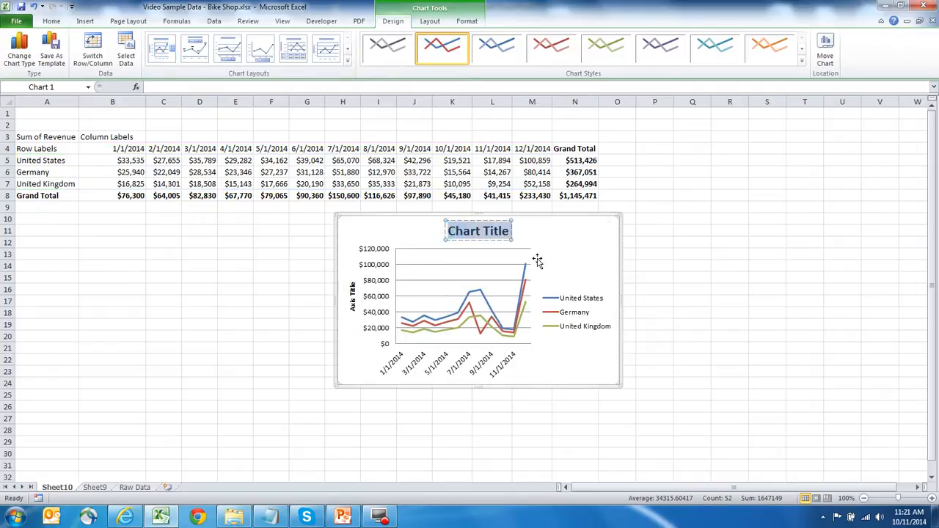
type("Sales by ")
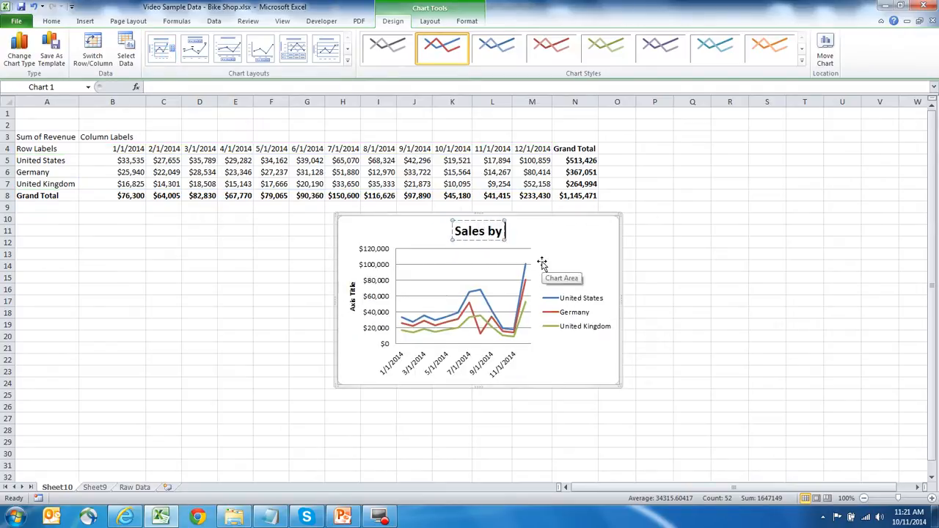
type("Country")
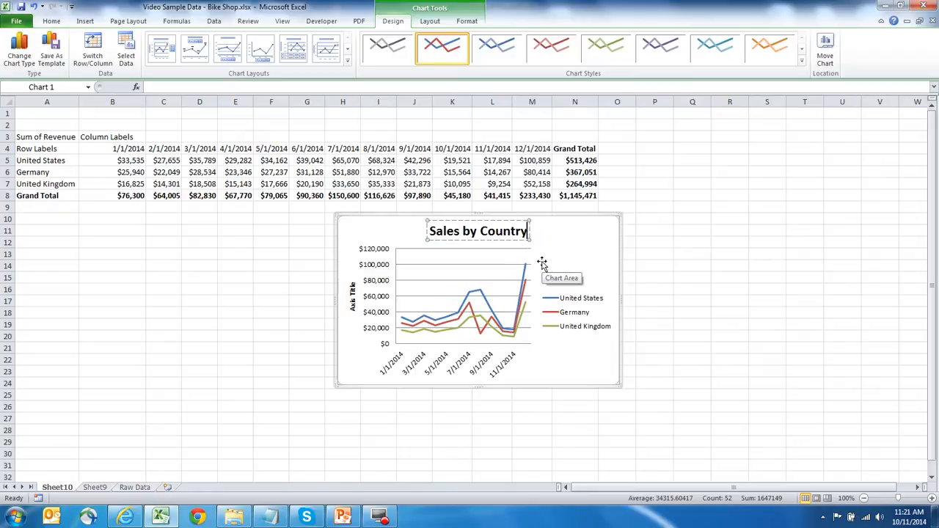
Step: Move the chart below the table and enlarge it to span about columns B to N, rows 10 to 27
left_click(653, 252)
left_click_drag(376, 221, 165, 223)
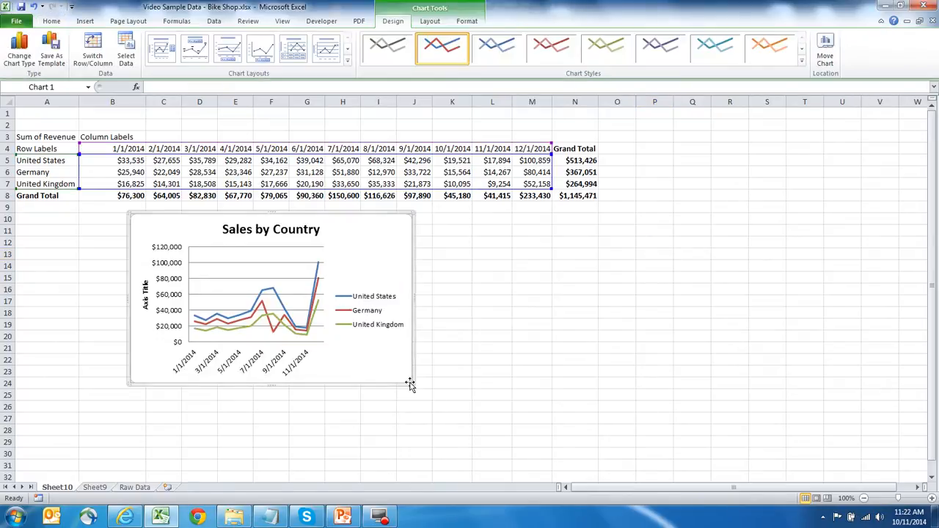
left_click_drag(413, 384, 603, 431)
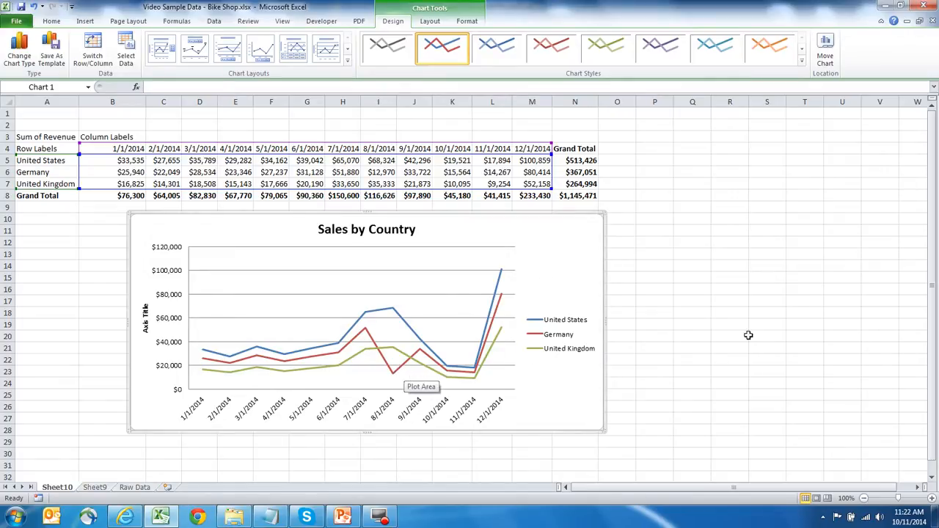
left_click(760, 316)
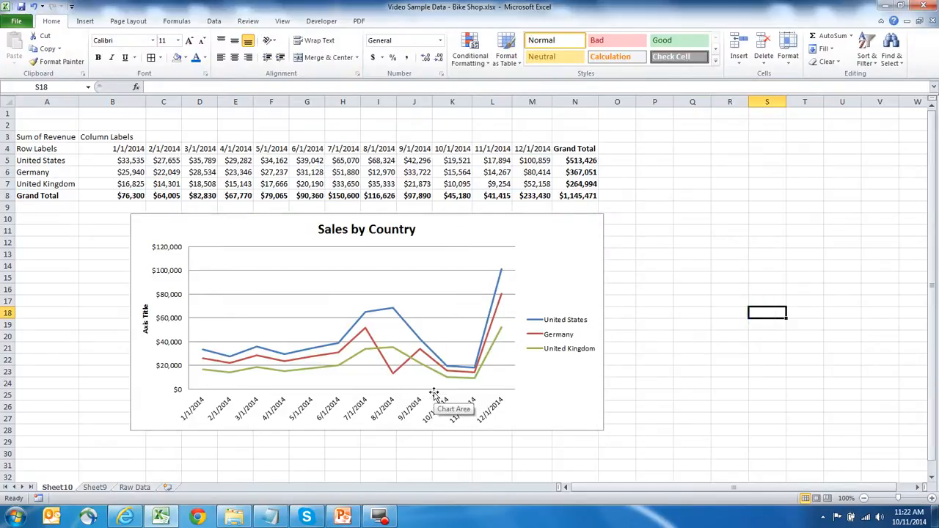
left_click(702, 327)
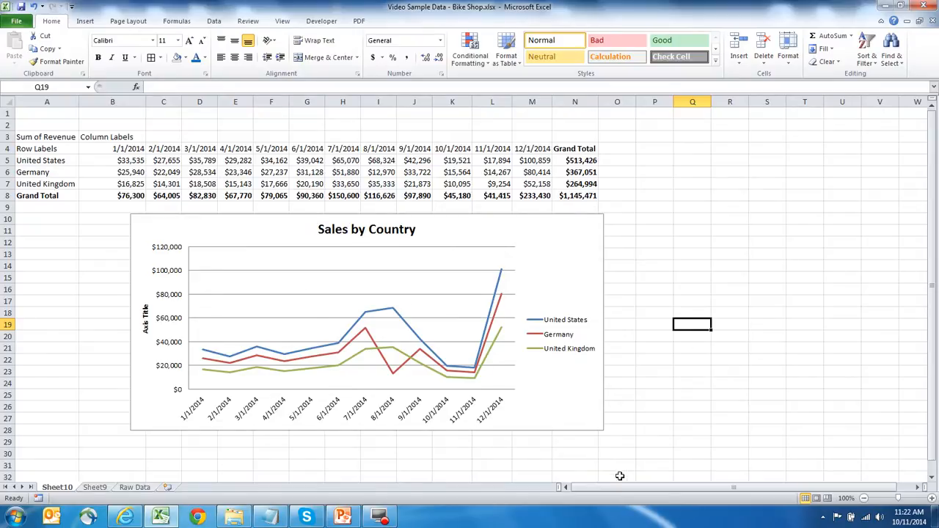
Step: On the PivotTable sheet, replace the Revenue value field with Units
left_click(98, 489)
left_click(496, 324)
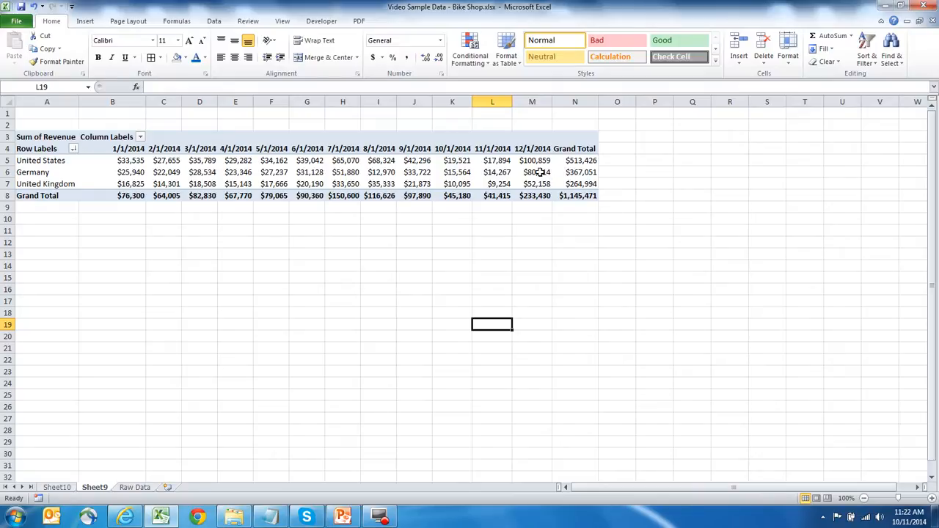
left_click(539, 172)
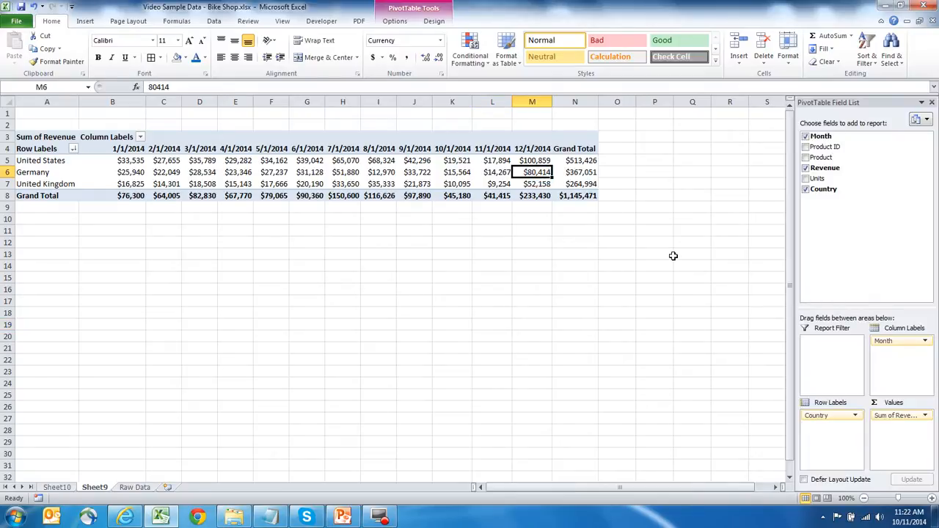
left_click(806, 168)
left_click(806, 178)
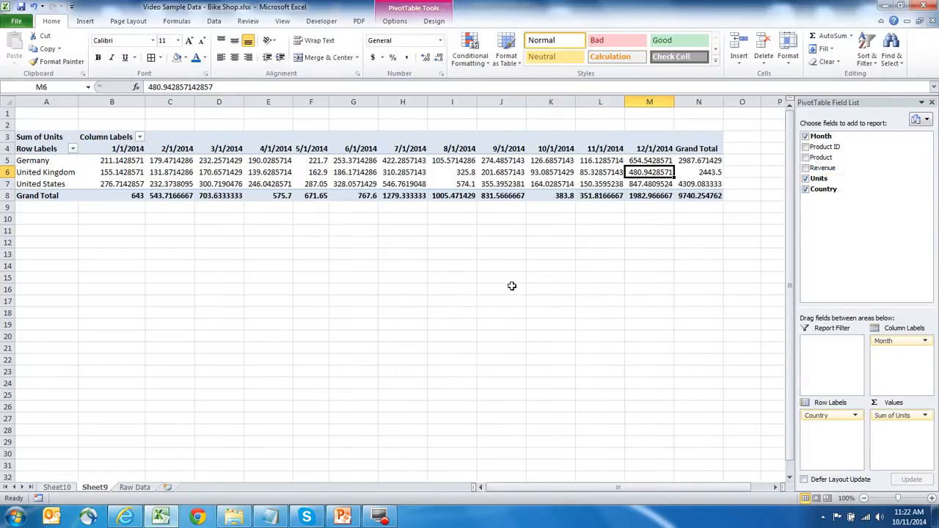
Step: Format the Sum of Units value field as Number with a thousands separator and 0 decimal places
left_click(905, 416)
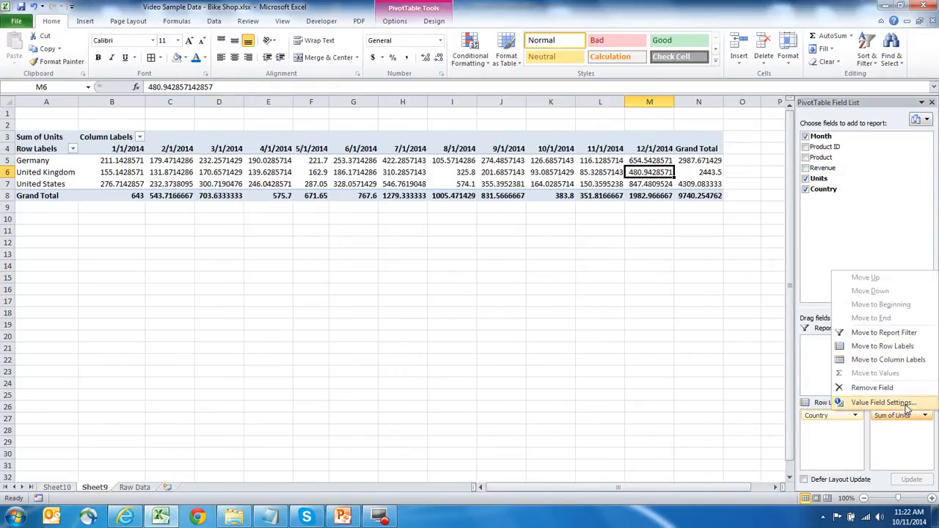
left_click(883, 402)
left_click(480, 337)
left_click(433, 180)
left_click(539, 212)
left_click(557, 201)
left_click(558, 201)
left_click(617, 377)
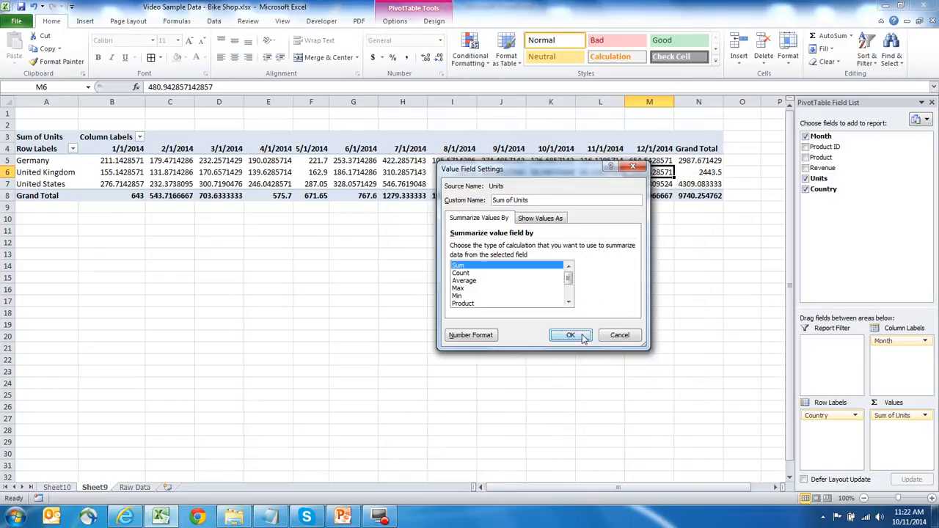
left_click(621, 337)
left_click_drag(474, 243, 455, 243)
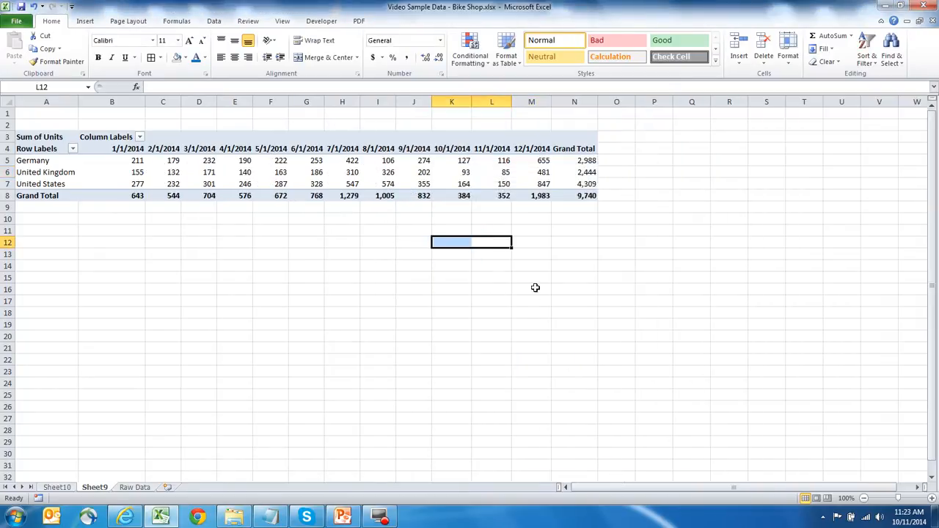
Step: Sort the country rows by Grand Total units in descending order
left_click(587, 173)
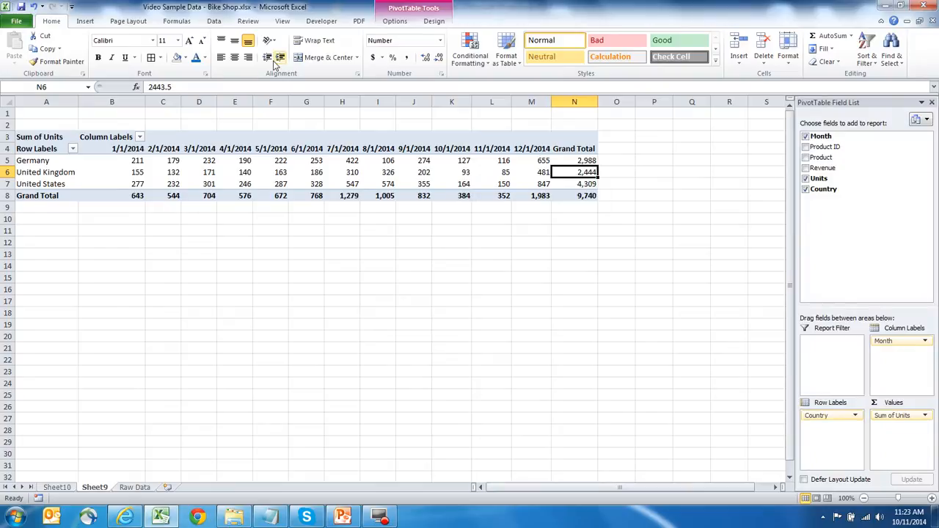
left_click(215, 20)
left_click(256, 57)
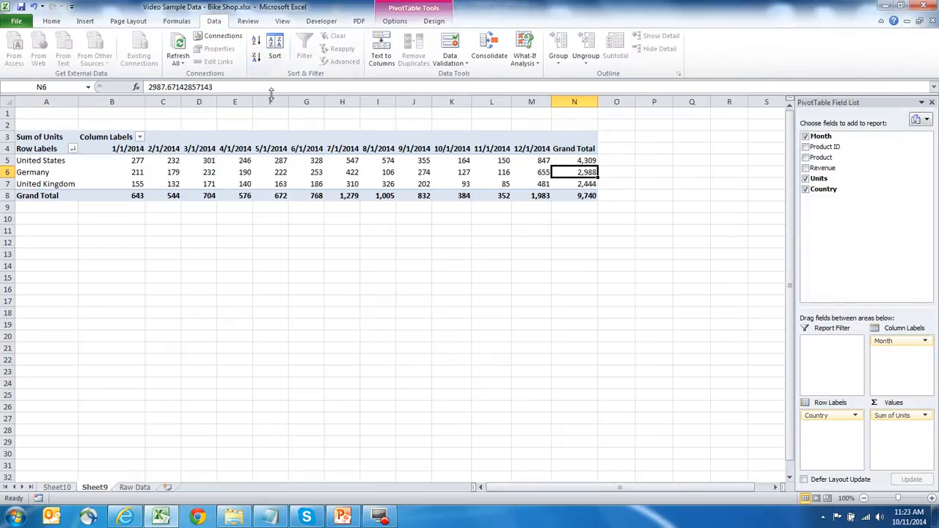
left_click(205, 277)
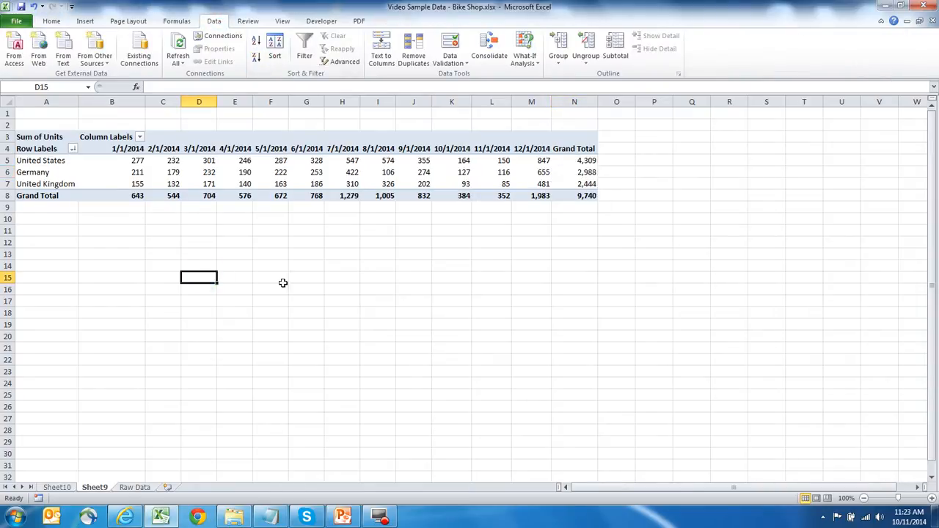
Step: Add Product to the row labels and move Country to the report filter
left_click(587, 174)
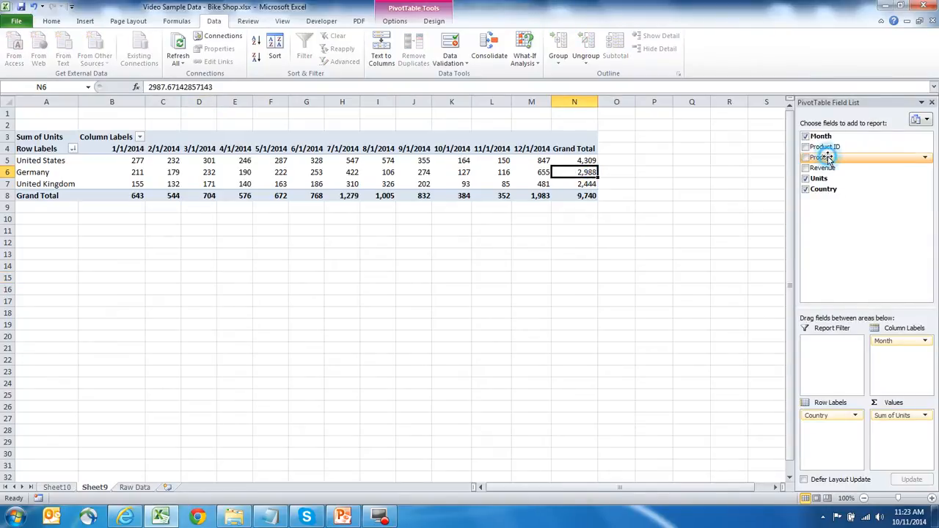
left_click_drag(827, 158, 833, 439)
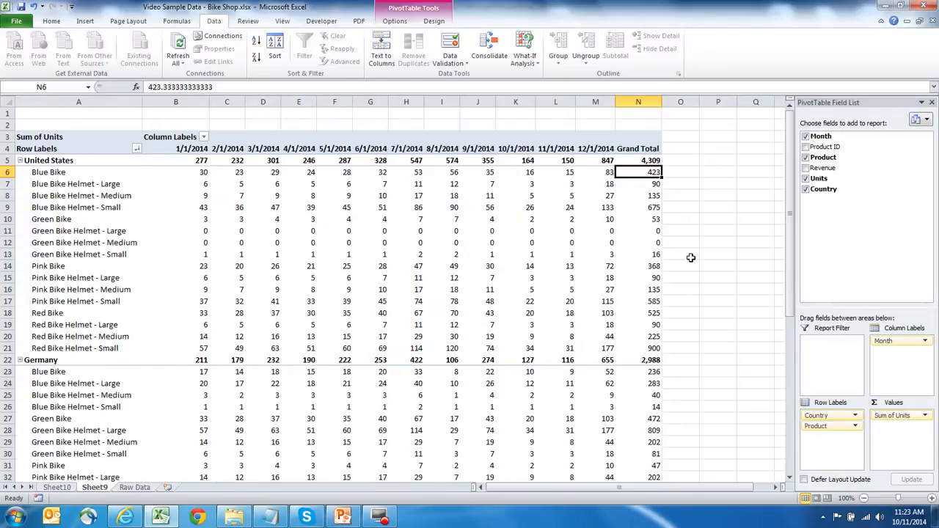
mouse_move(380, 208)
left_click_drag(826, 416, 821, 339)
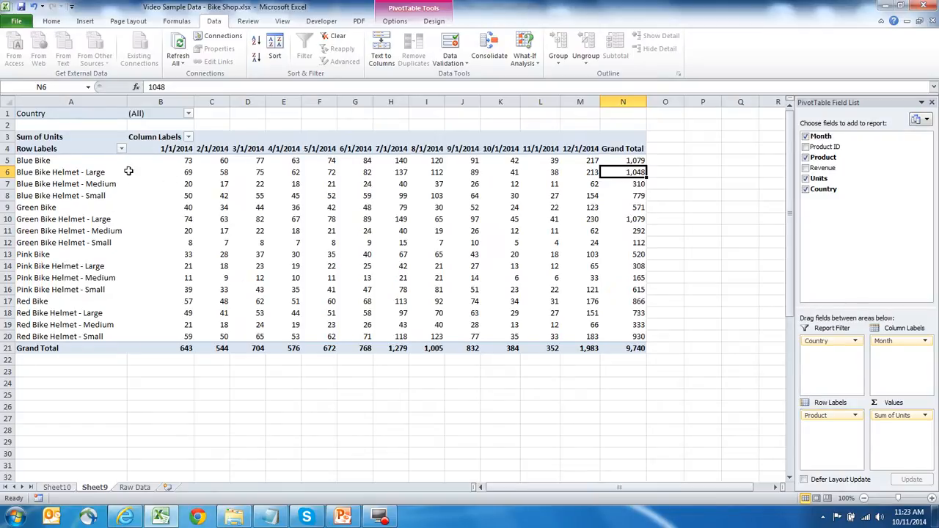
Step: Filter the product rows to show only Blue Bike, Green Bike, Pink Bike and Red Bike
left_click(121, 148)
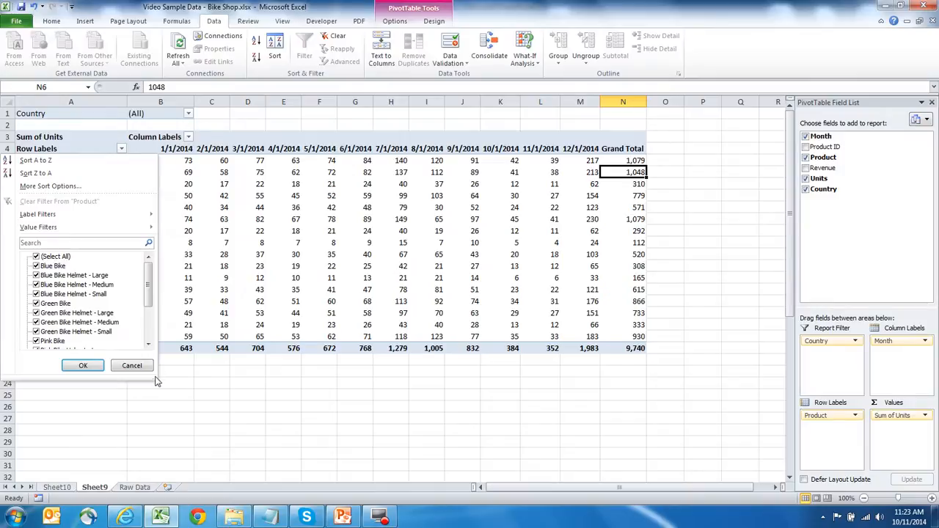
left_click_drag(154, 377, 220, 482)
left_click(36, 257)
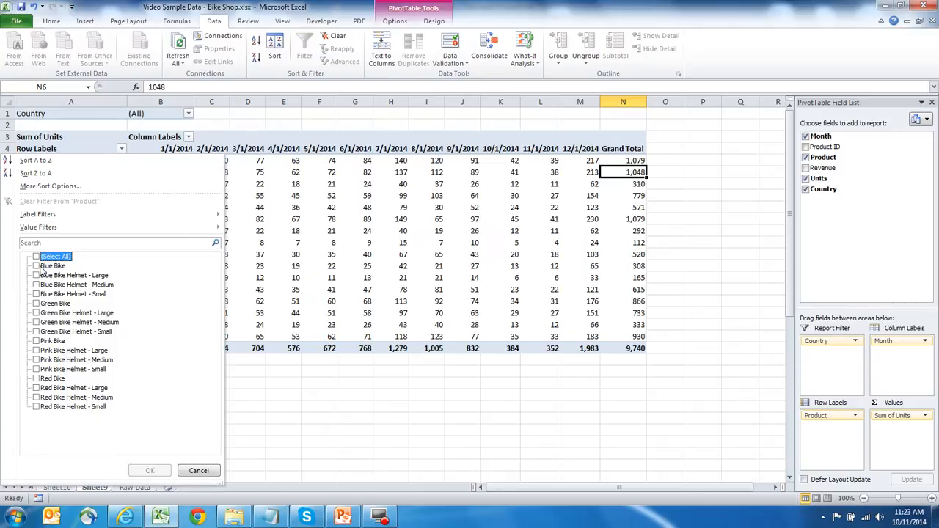
left_click(36, 266)
left_click(36, 302)
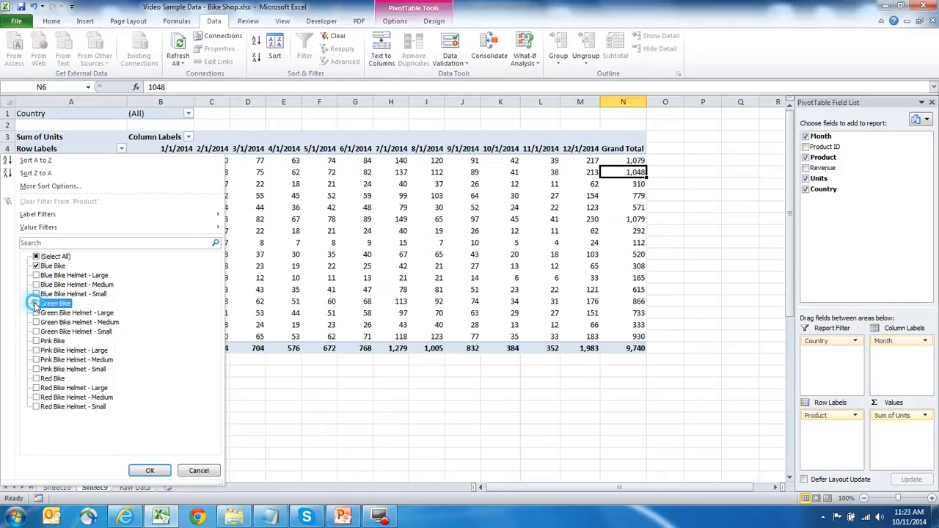
left_click(36, 341)
left_click(36, 379)
left_click(149, 470)
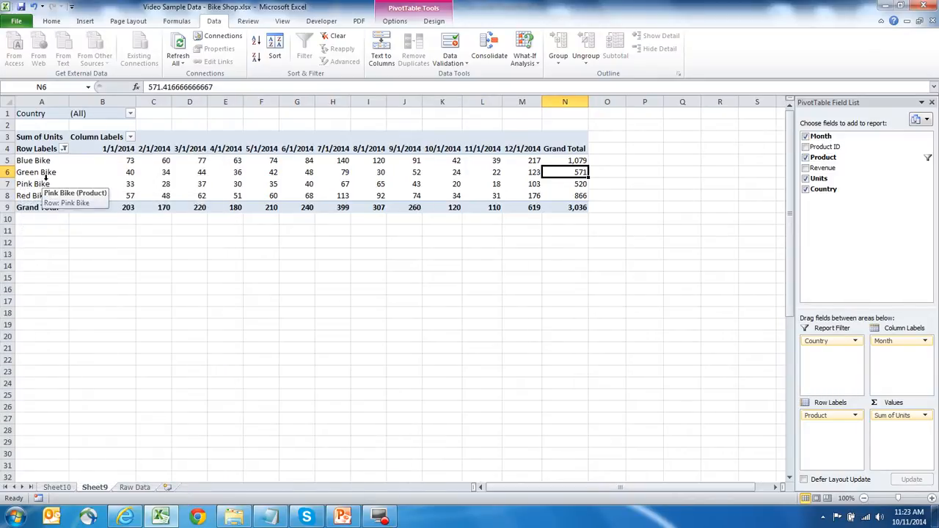
left_click(441, 276)
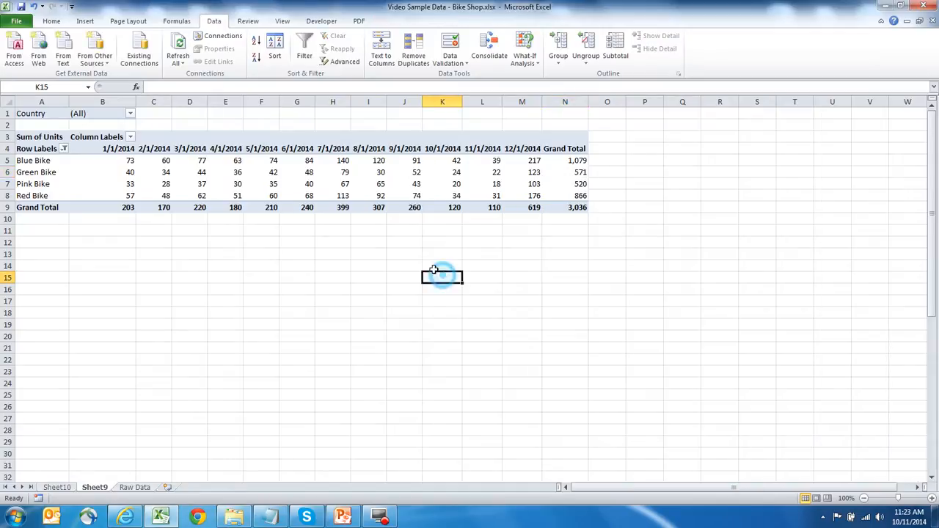
Step: Move Country back to the row labels above Product and sort each country's bikes by Grand Total descending
left_click(254, 174)
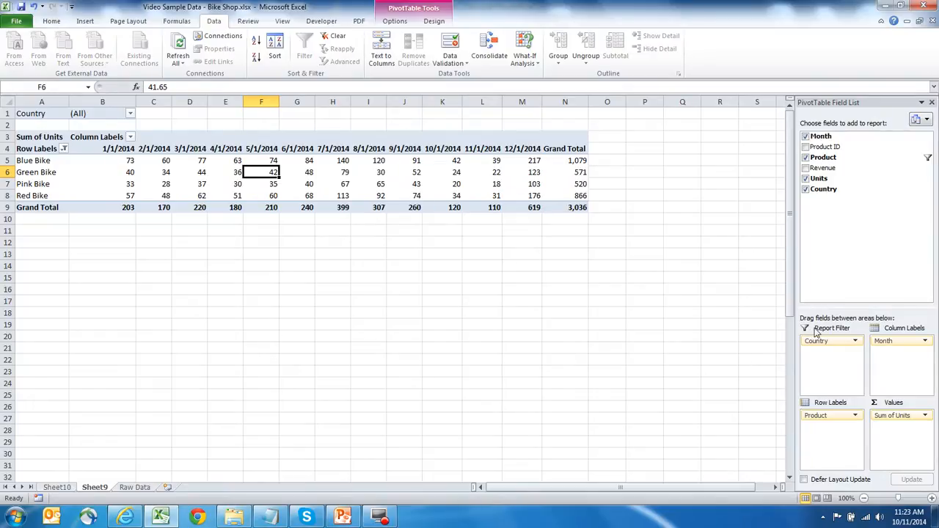
left_click_drag(818, 341, 825, 415)
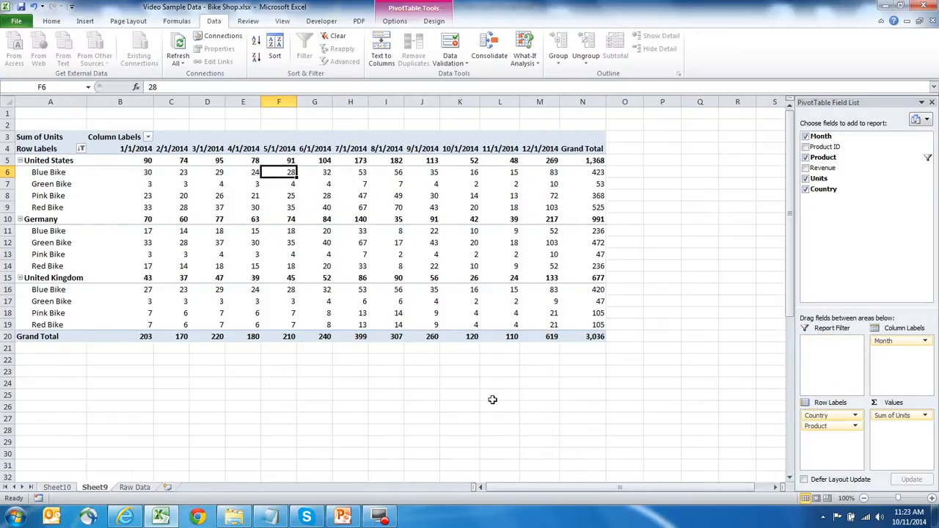
left_click(597, 185)
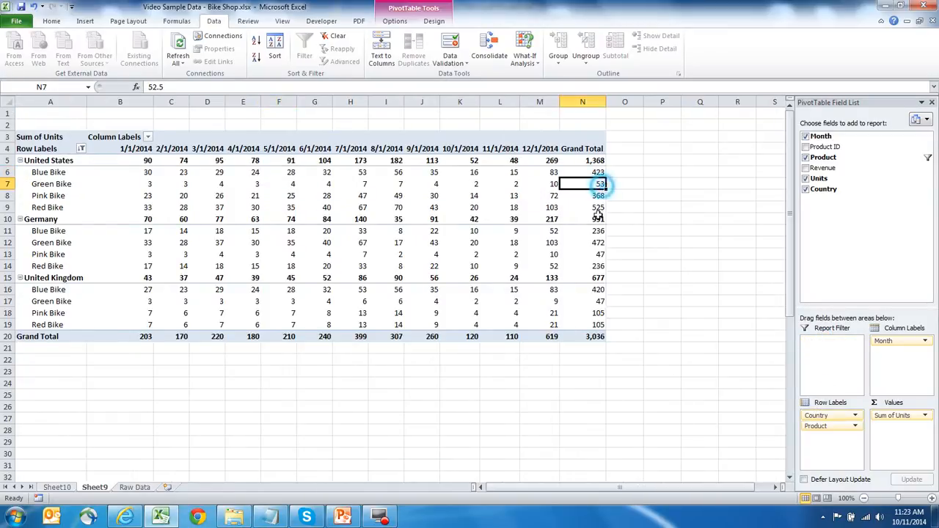
left_click(256, 61)
left_click(694, 196)
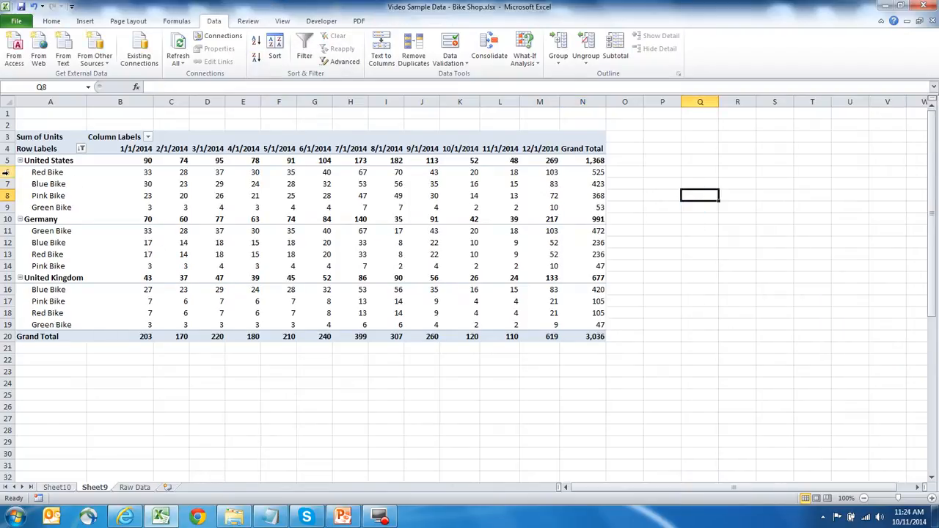
Step: Highlight individual bike rows within each country to compare their unit sales
left_click_drag(5, 171, 6, 183)
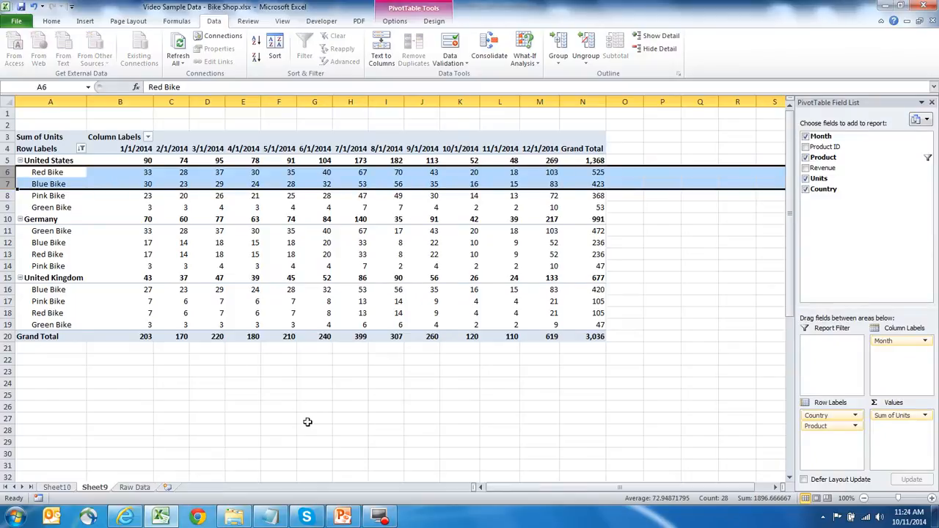
left_click(5, 231)
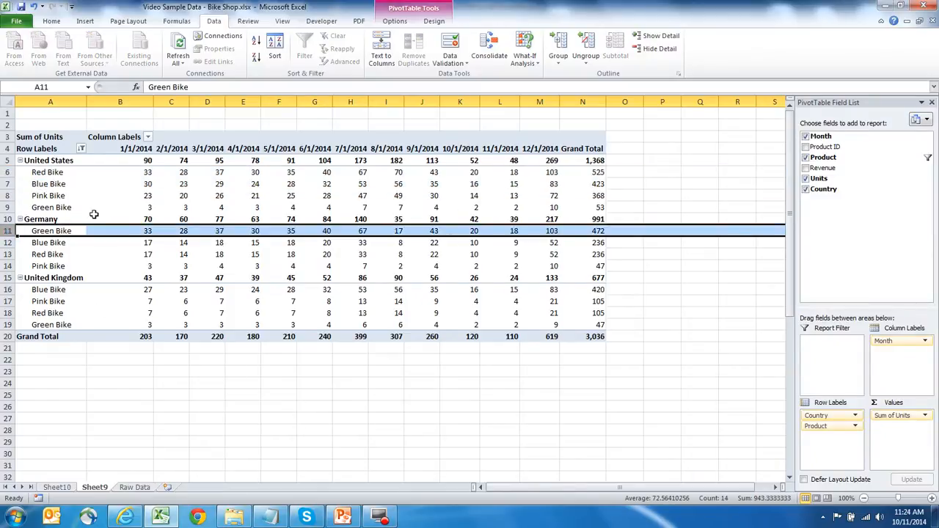
left_click(12, 207)
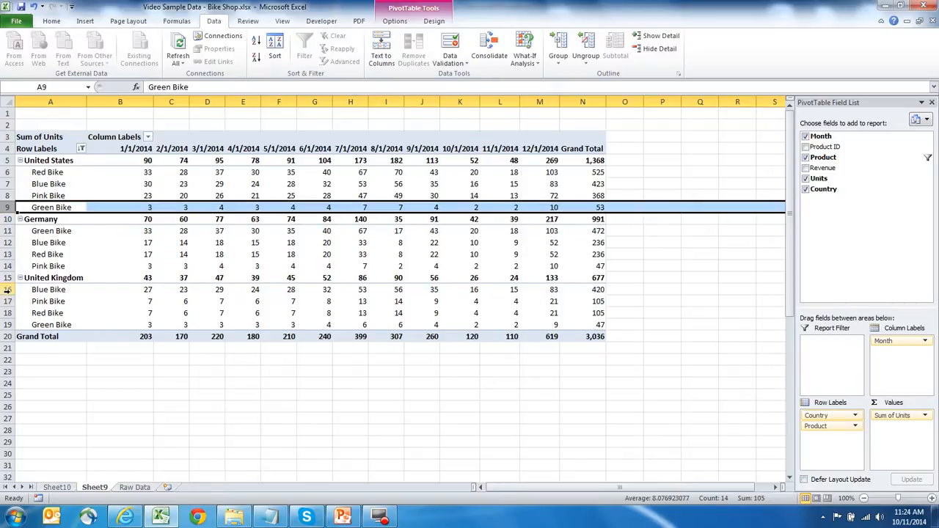
left_click_drag(5, 289, 6, 301)
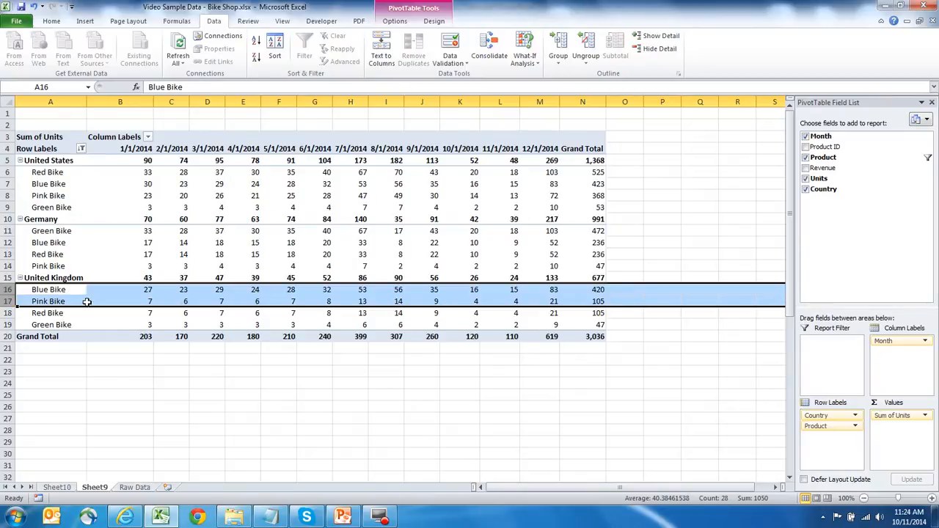
left_click(669, 264)
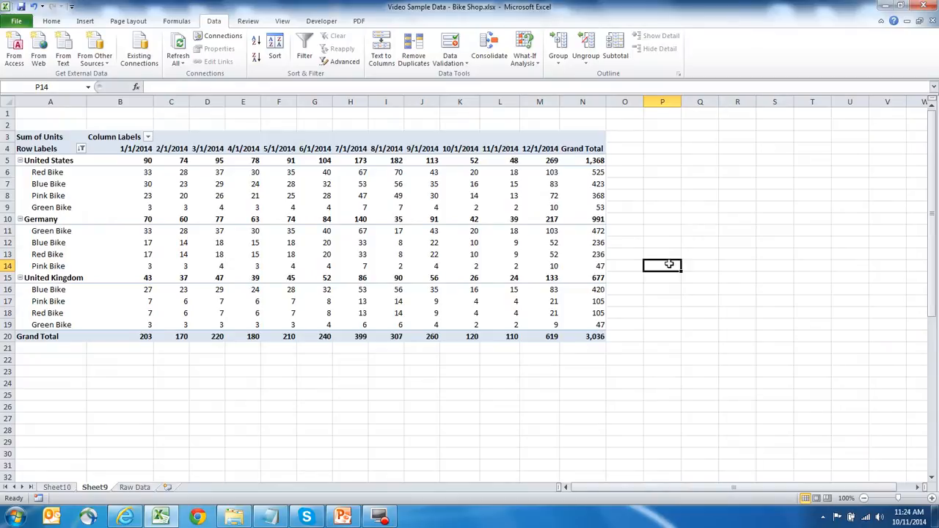